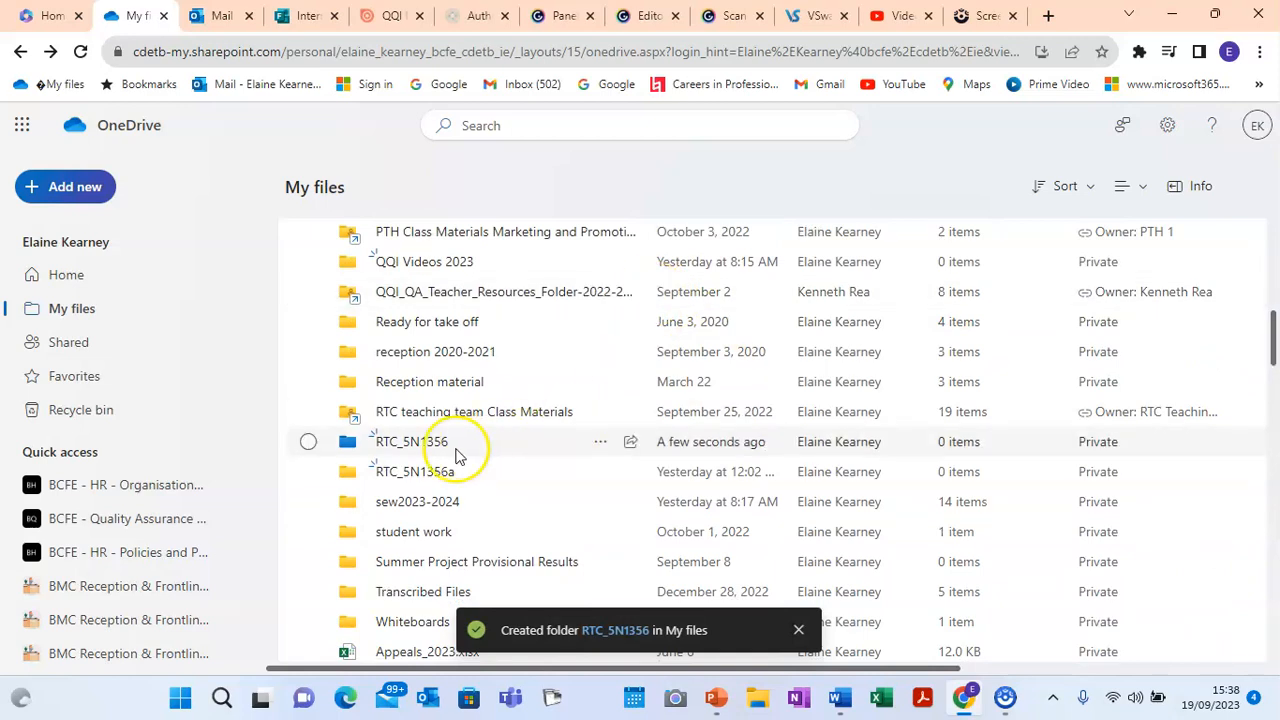
# Step: Open the RTC_5N1356 folder and consult the QQI folder-structure guide
pyautogui.click(438, 443)
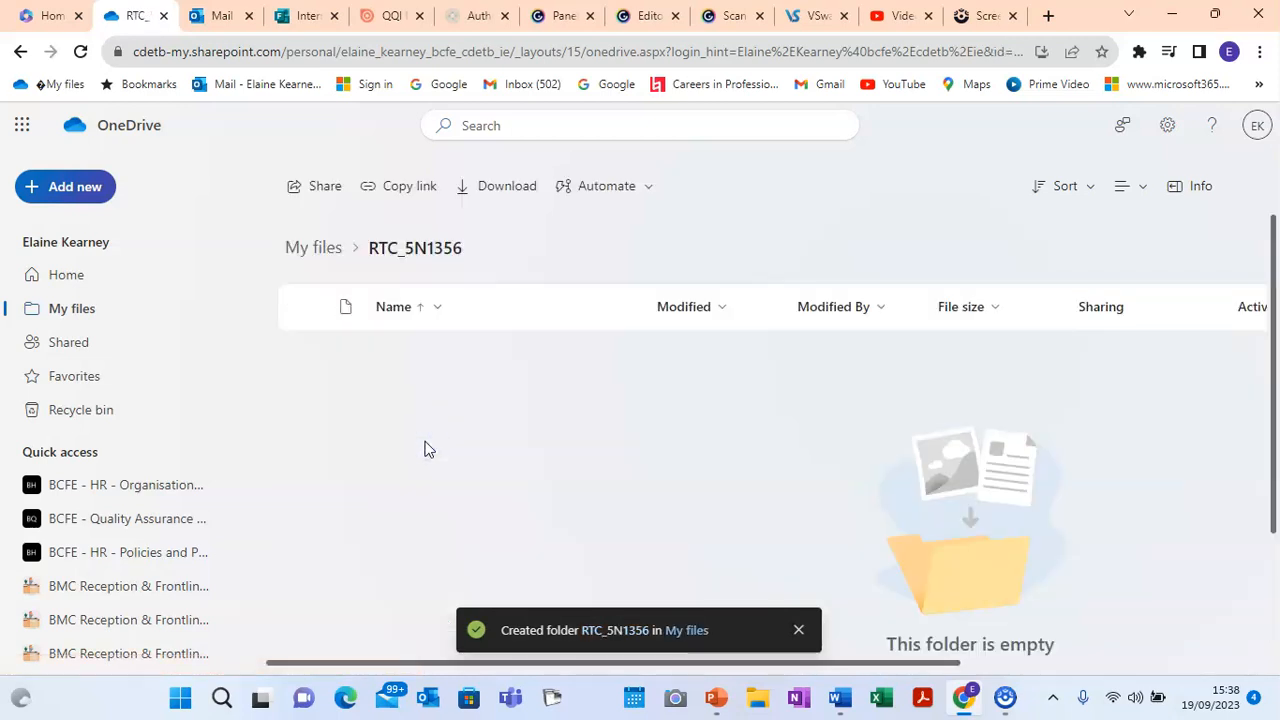
pyautogui.click(385, 22)
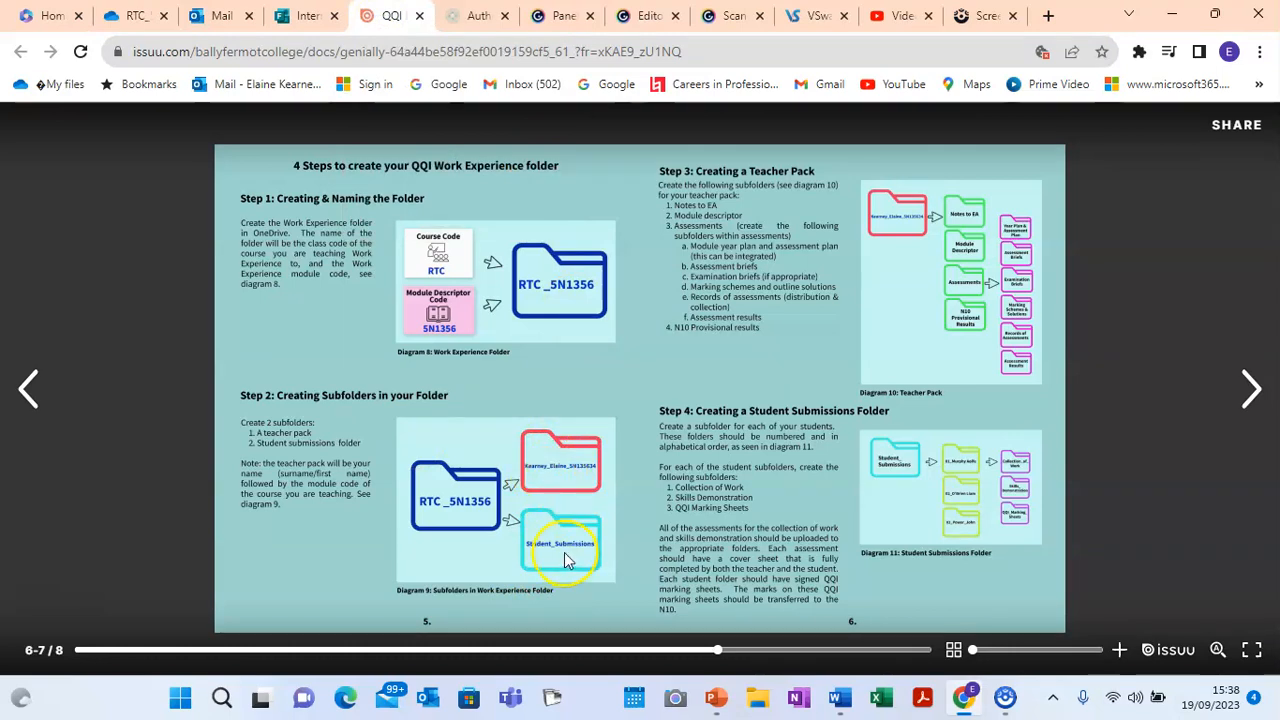
pyautogui.click(130, 16)
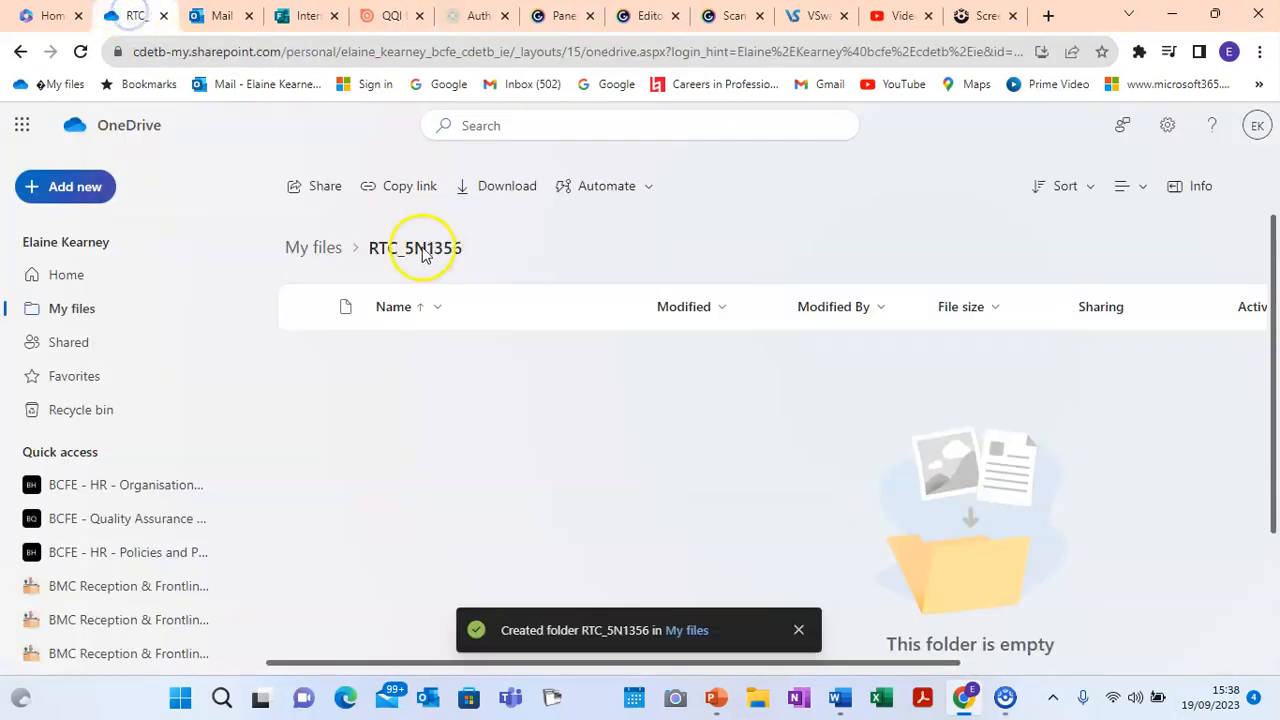
# Step: Create a red folder named with the teacher's surname_firstname_5N1356
pyautogui.click(36, 190)
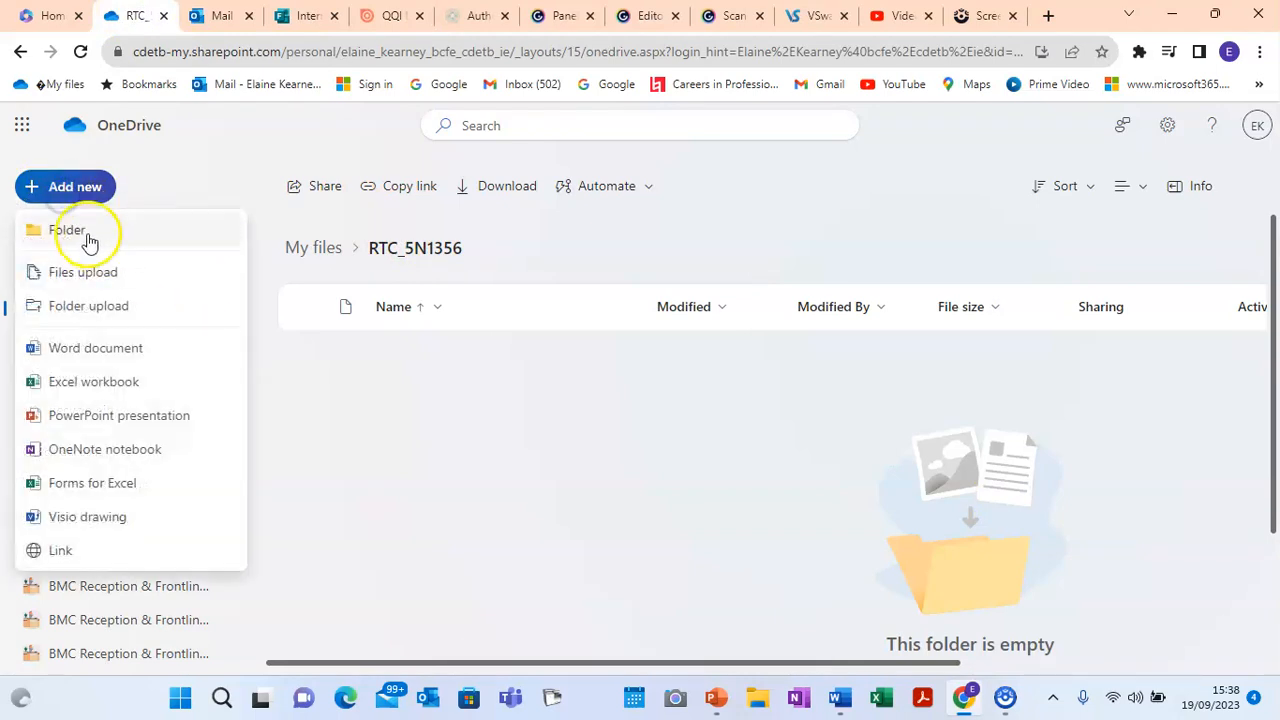
pyautogui.click(90, 241)
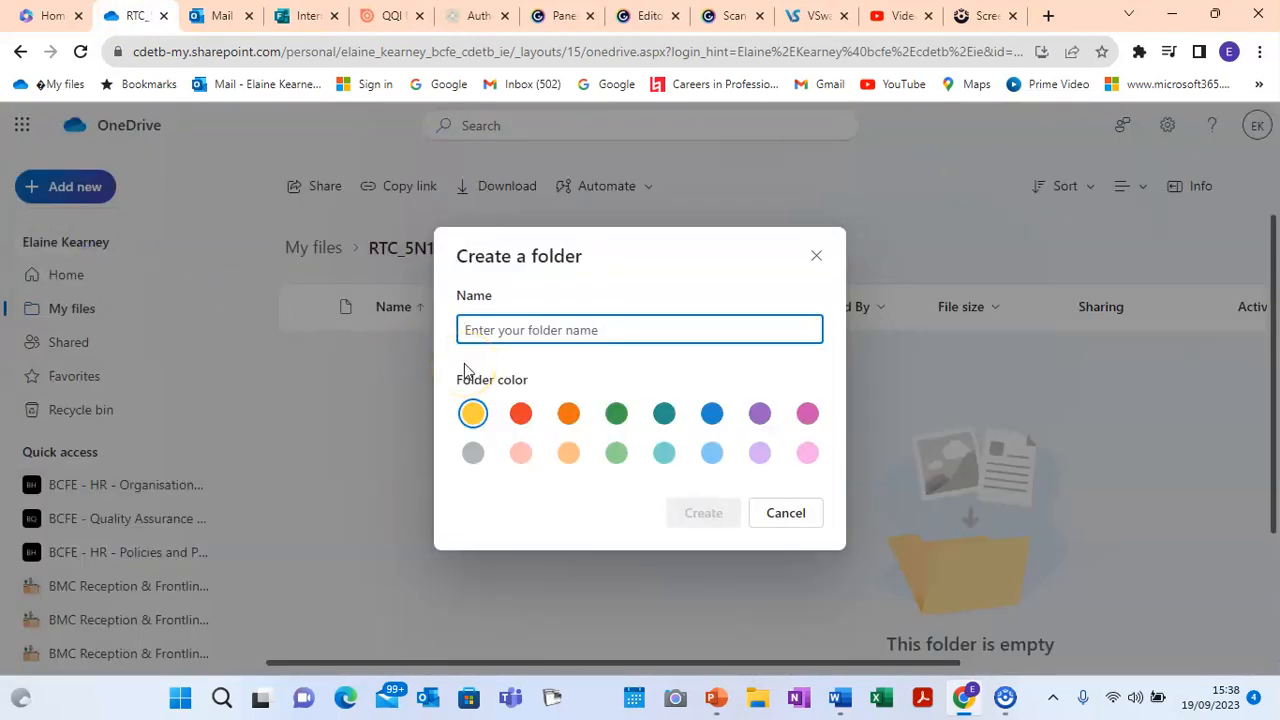
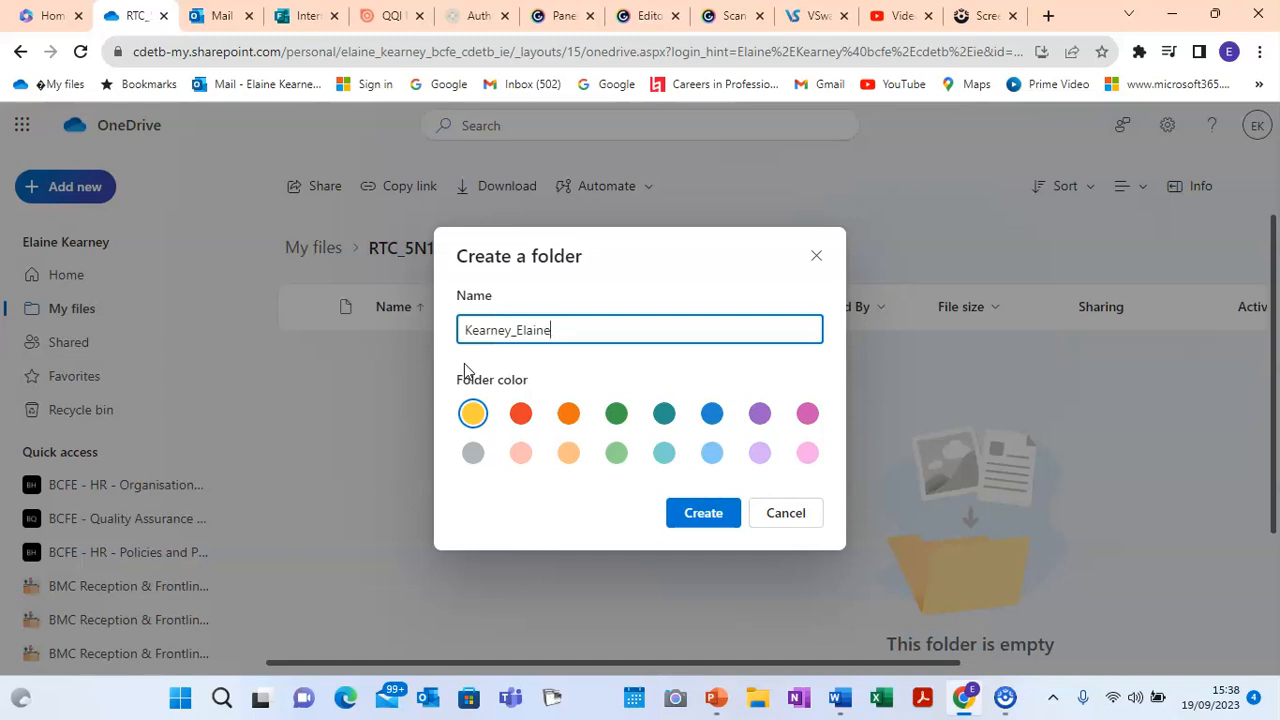
pyautogui.write('_5N1356')
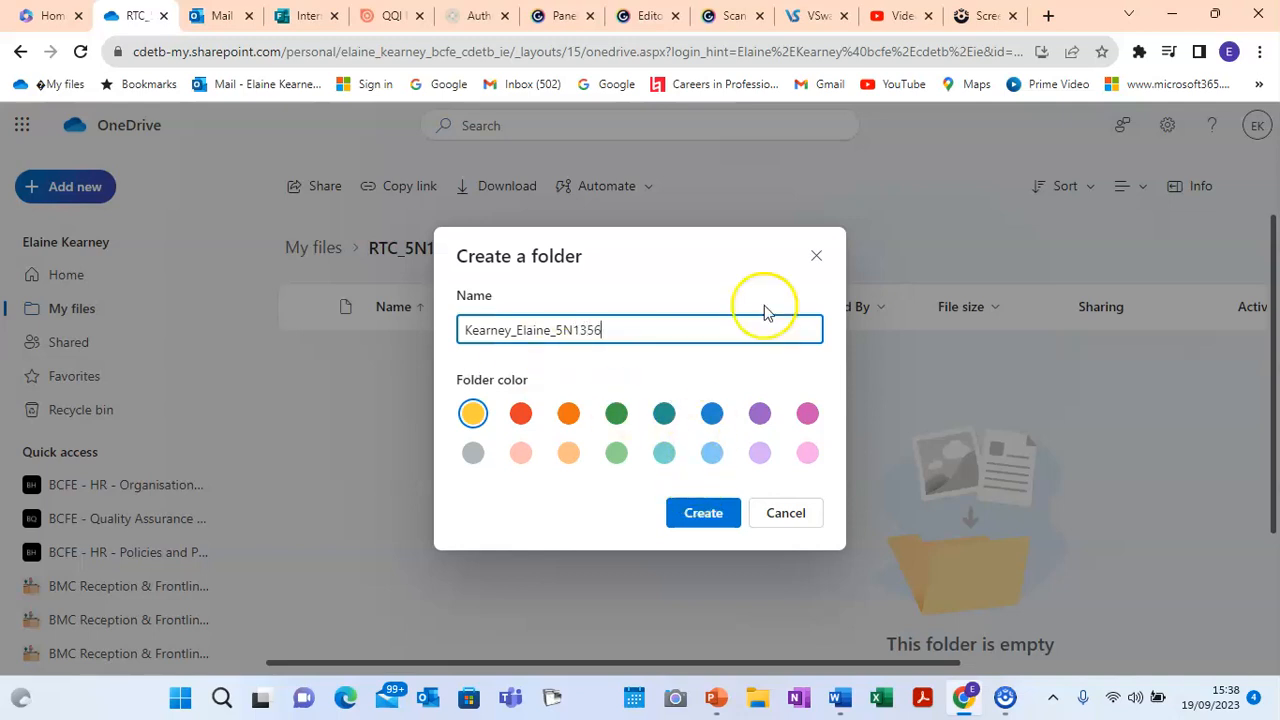
pyautogui.click(385, 18)
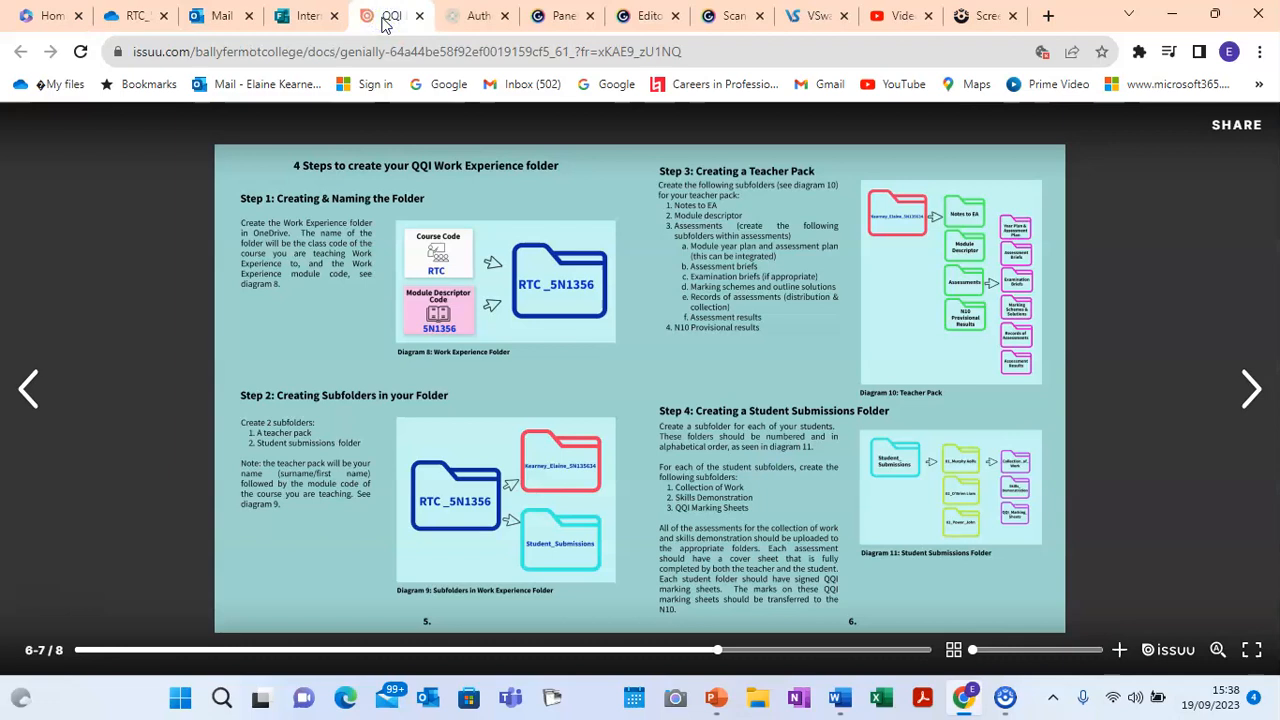
pyautogui.click(133, 16)
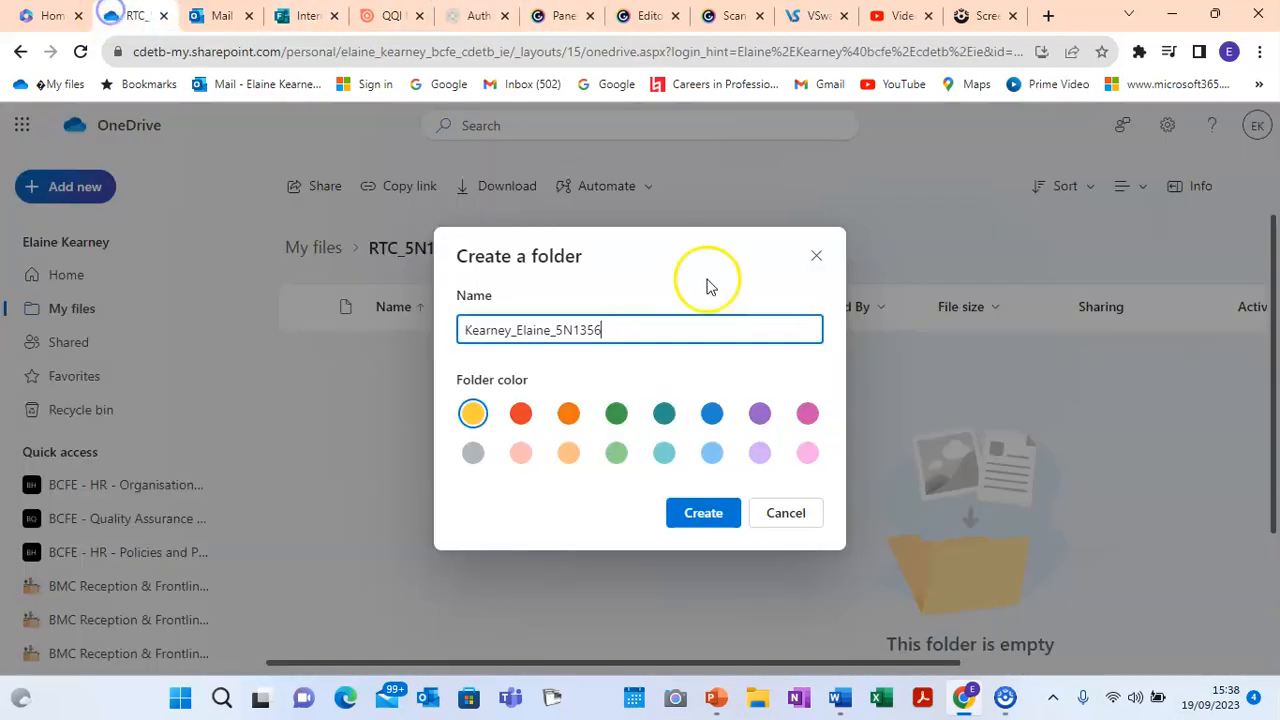
pyautogui.click(520, 413)
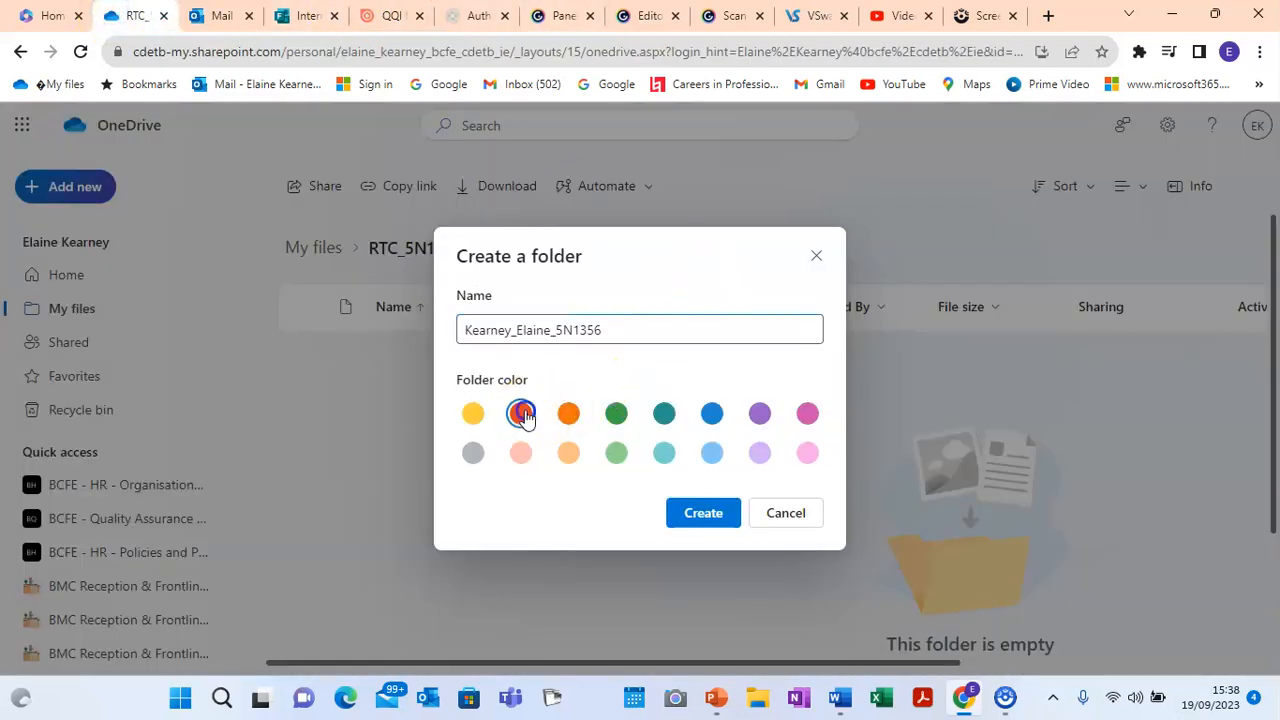
pyautogui.click(716, 515)
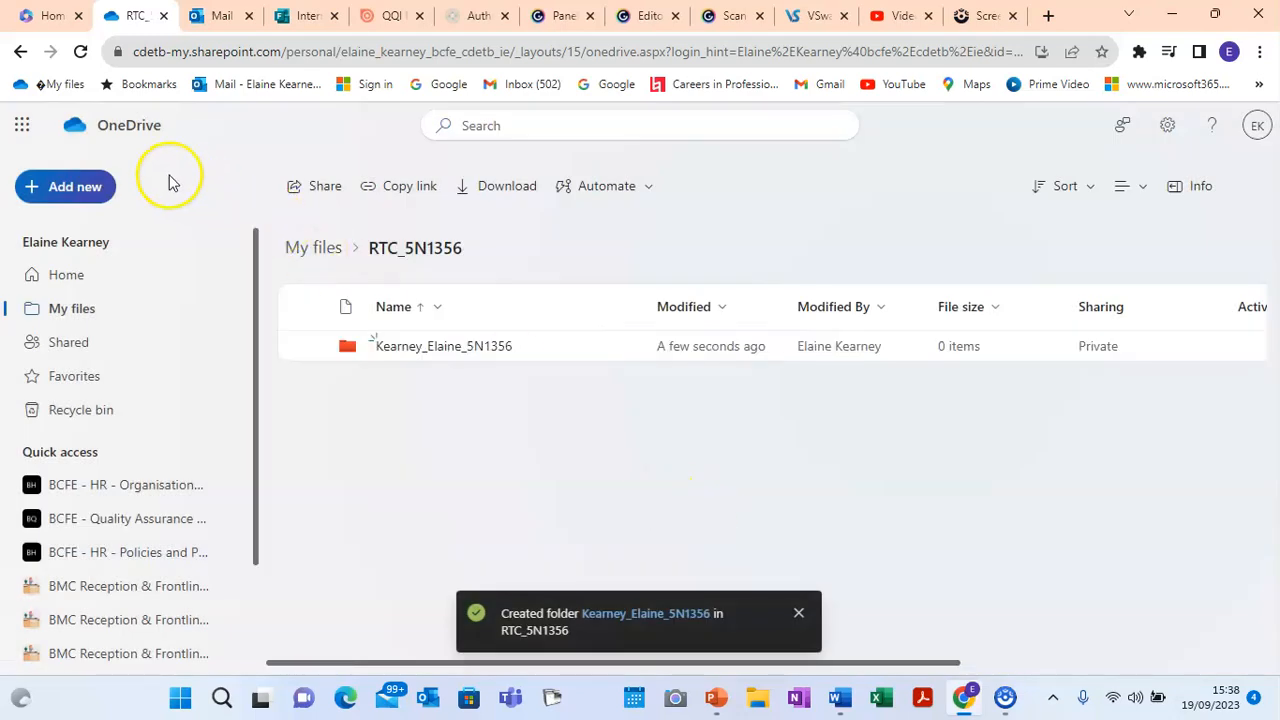
# Step: Create a light blue Student_Submissions folder next to the red teacher-pack folder
pyautogui.click(75, 190)
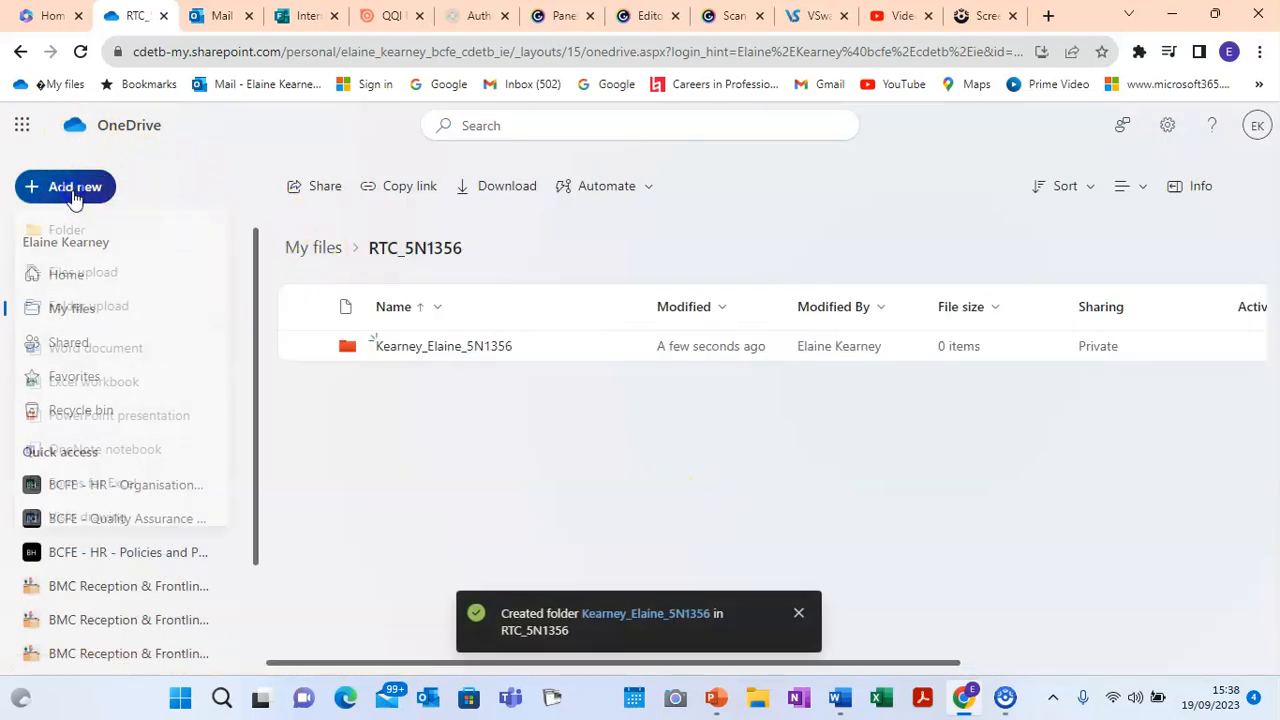
pyautogui.click(82, 225)
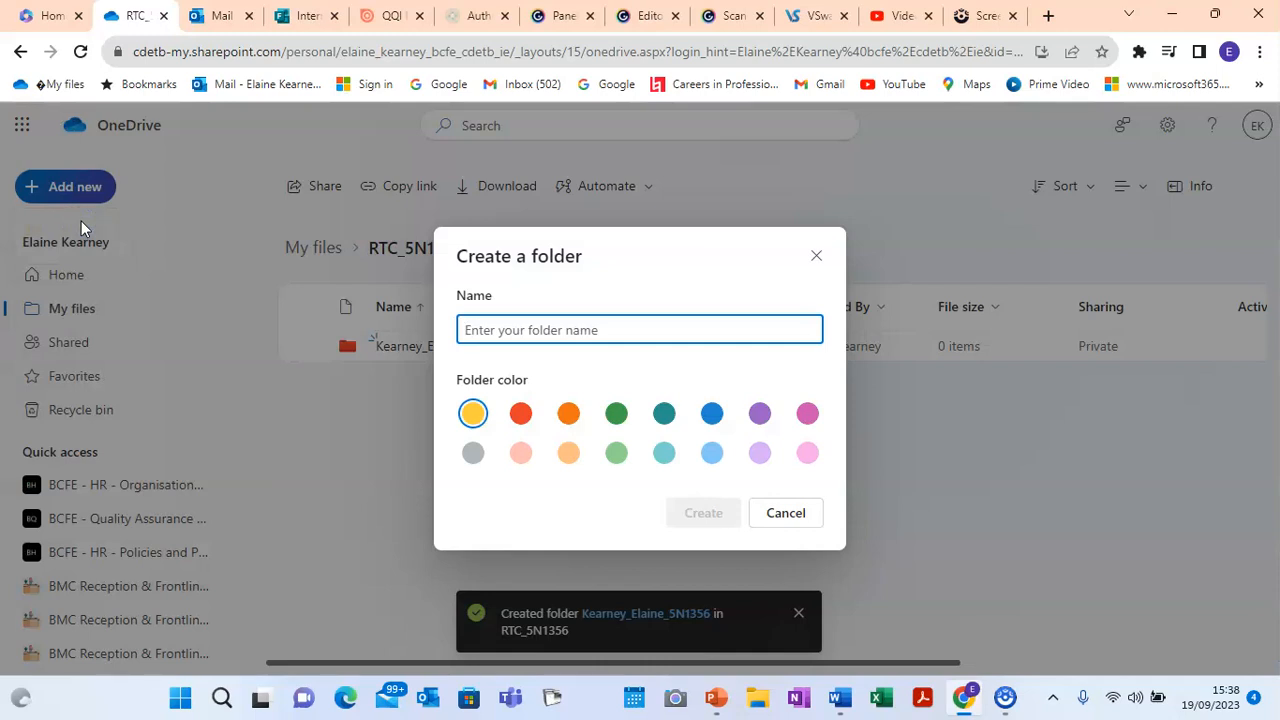
pyautogui.write('Stude')
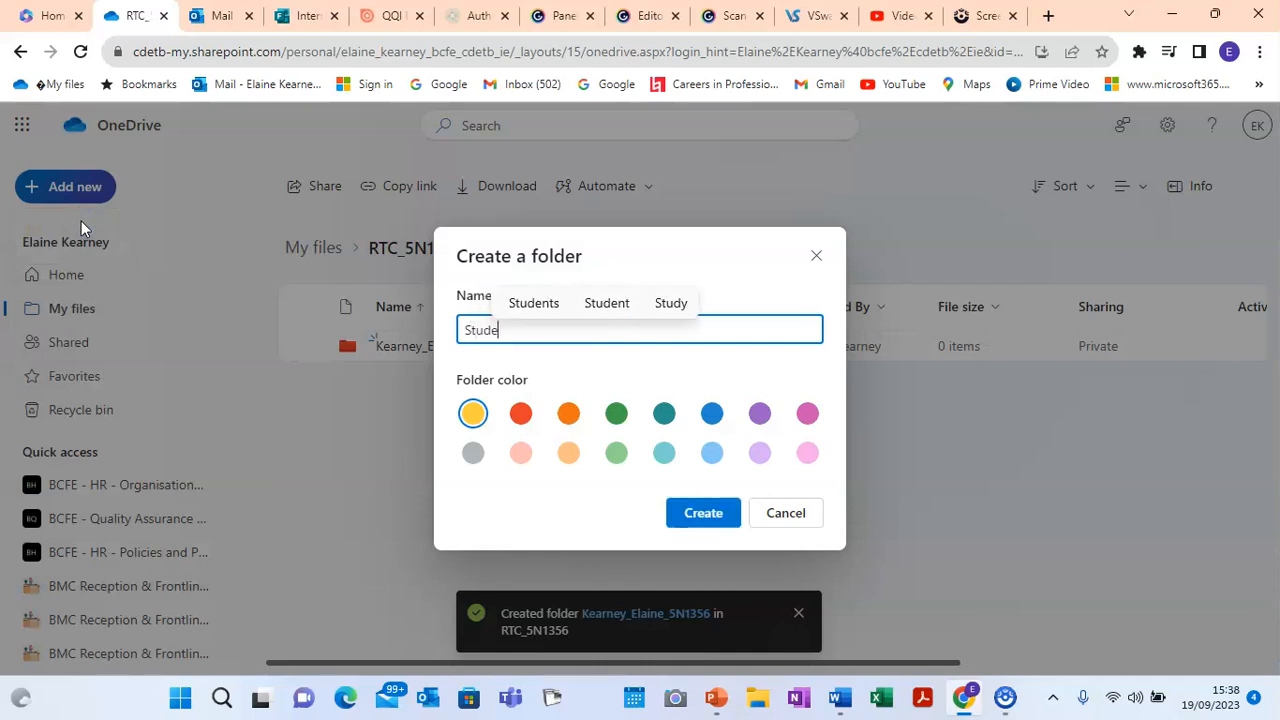
pyautogui.write('nt-')
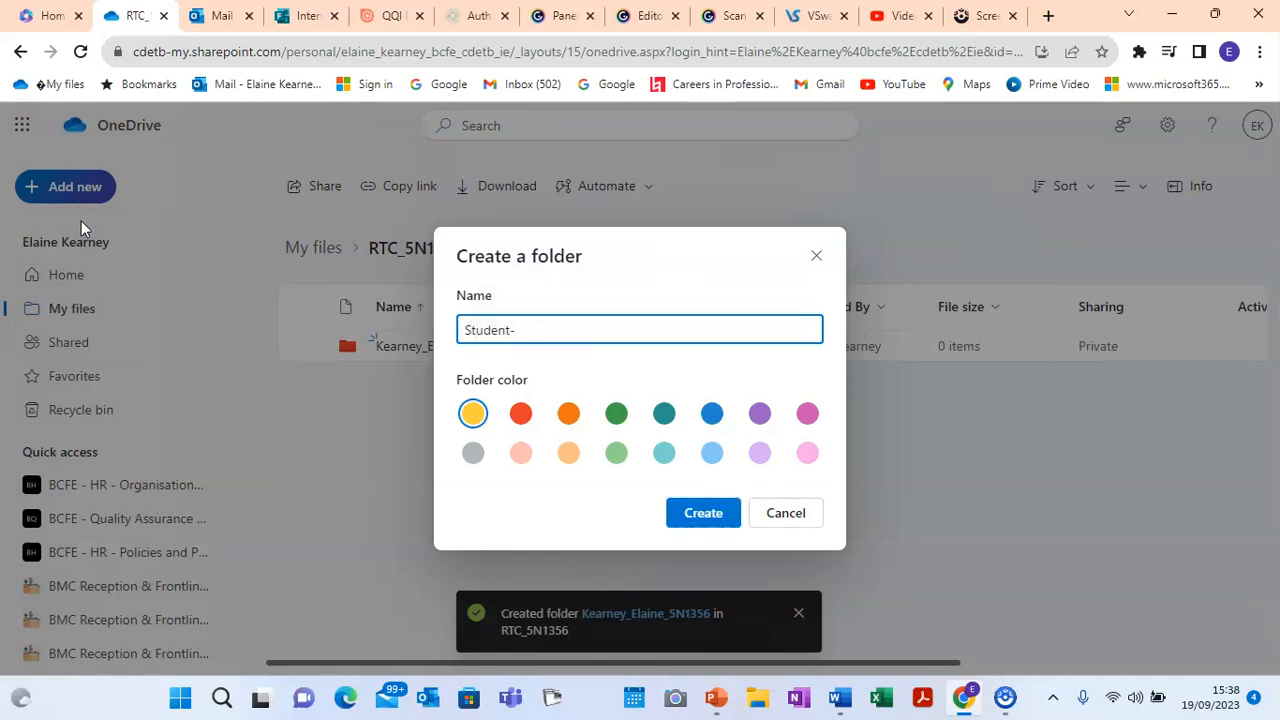
pyautogui.press('BackSpace')
pyautogui.write('_Submissions')
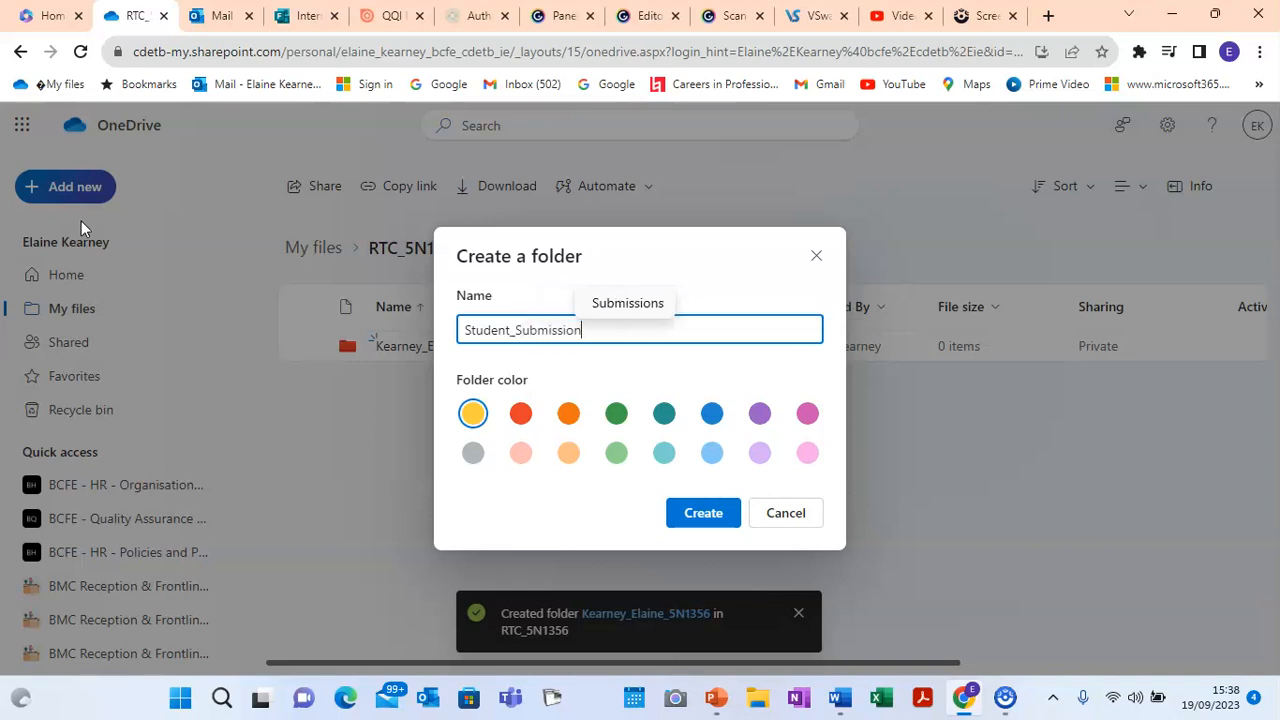
pyautogui.click(712, 453)
pyautogui.click(705, 518)
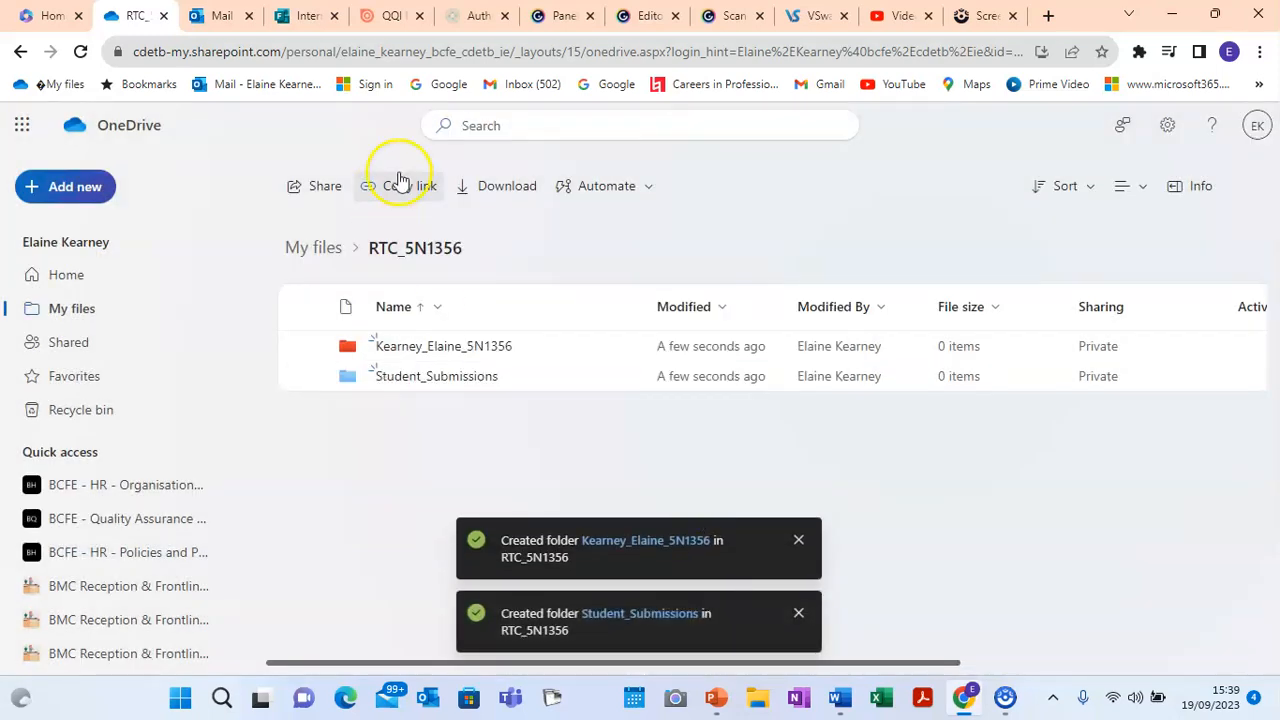
# Step: Check the guide's teacher pack subfolder list, then open the empty teacher-pack folder
pyautogui.click(370, 22)
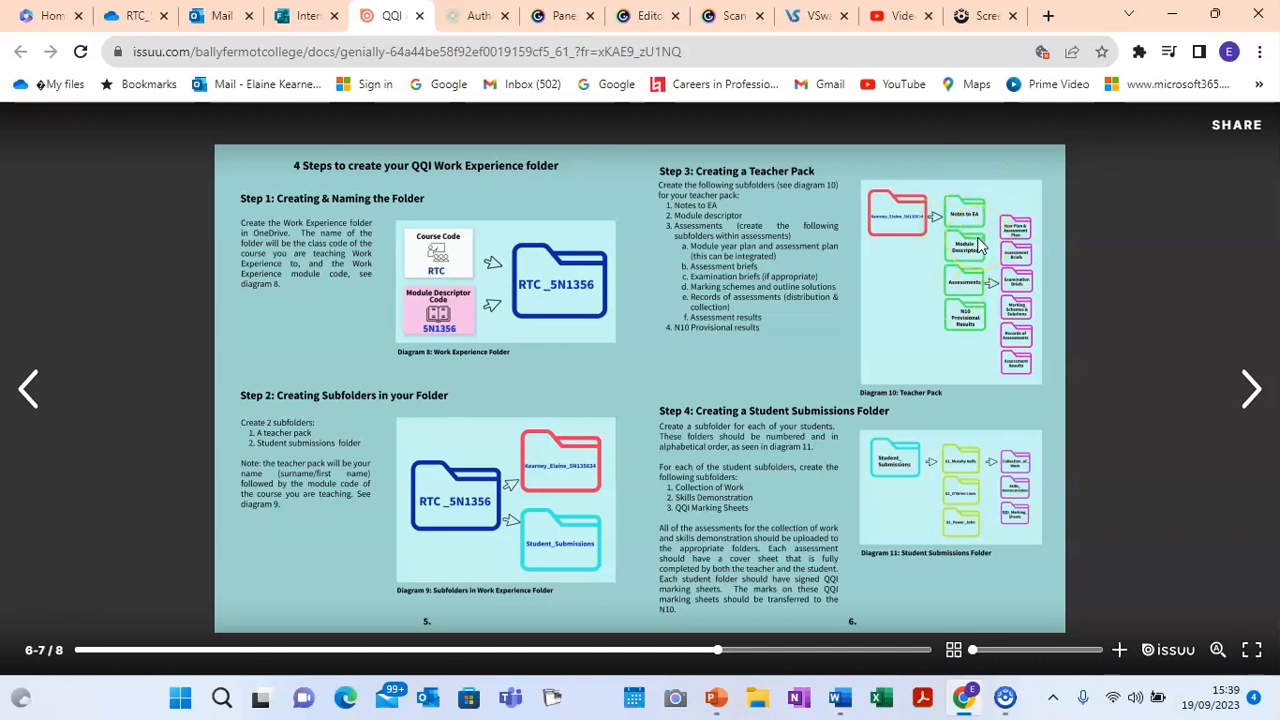
pyautogui.click(133, 21)
pyautogui.click(437, 348)
pyautogui.click(78, 190)
# Step: Create a green 'Notes to EA' folder inside the teacher-pack folder
pyautogui.click(76, 232)
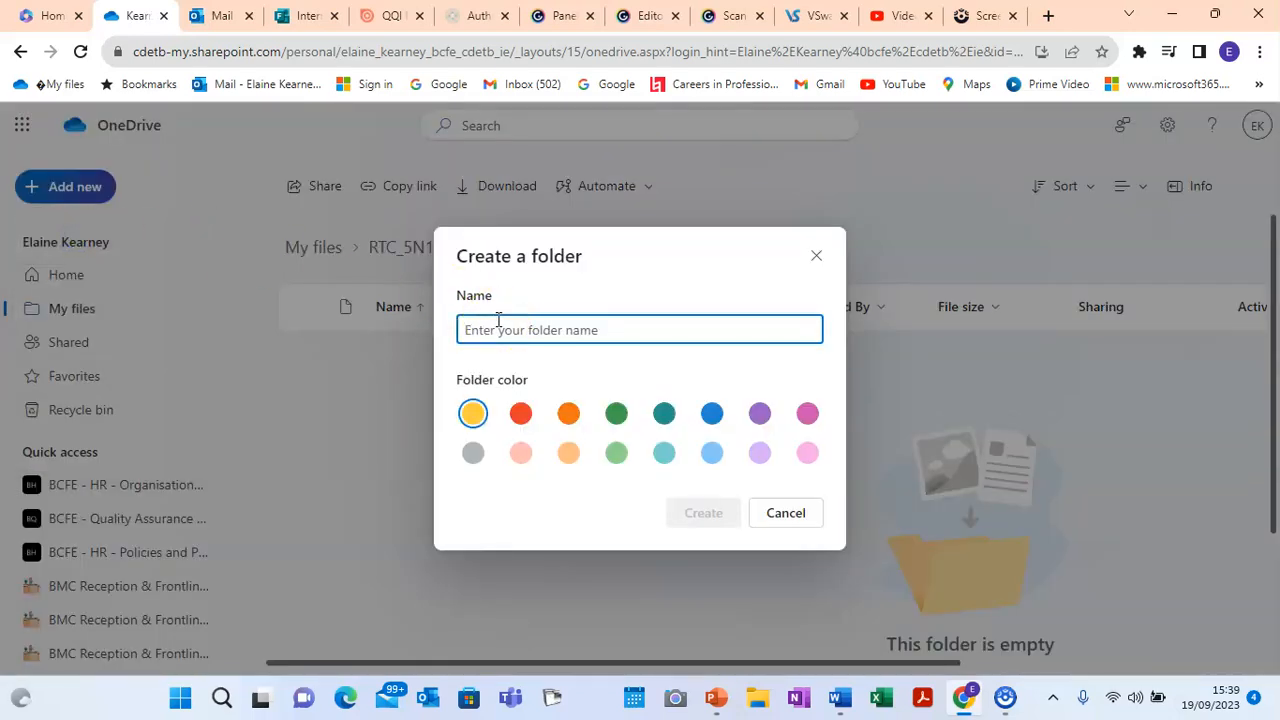
pyautogui.write('Notes to EA')
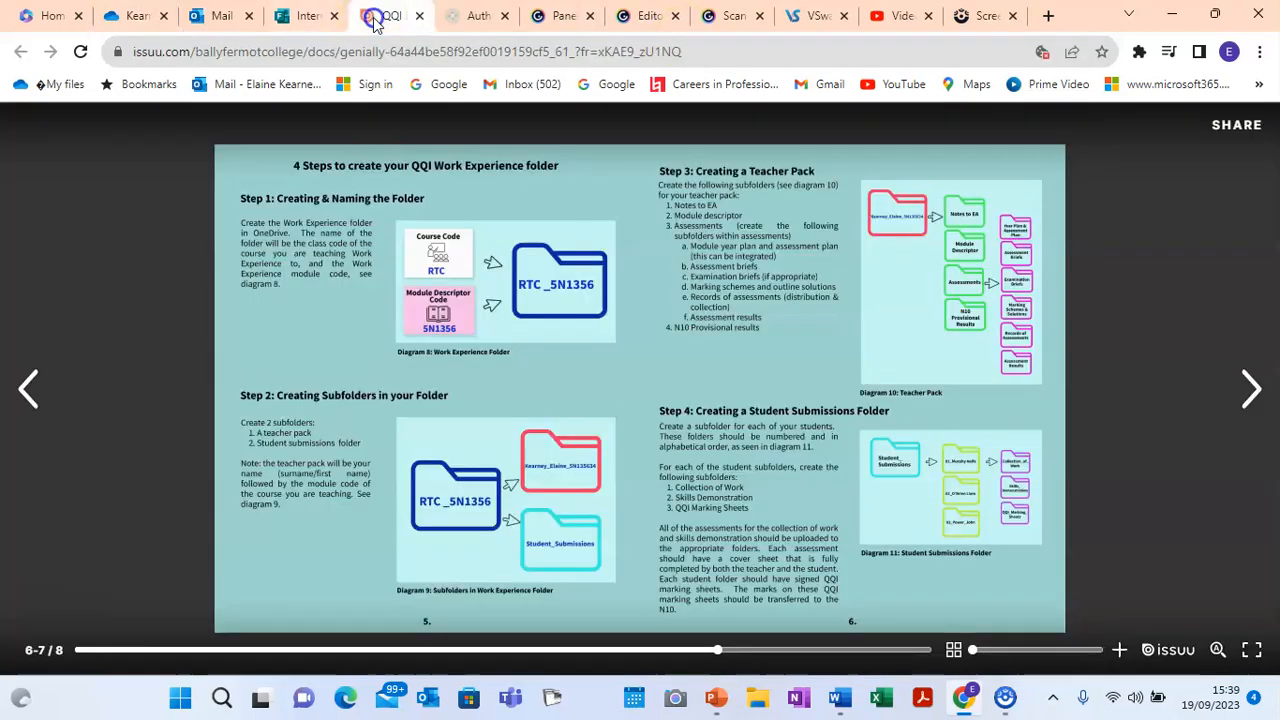
pyautogui.click(378, 16)
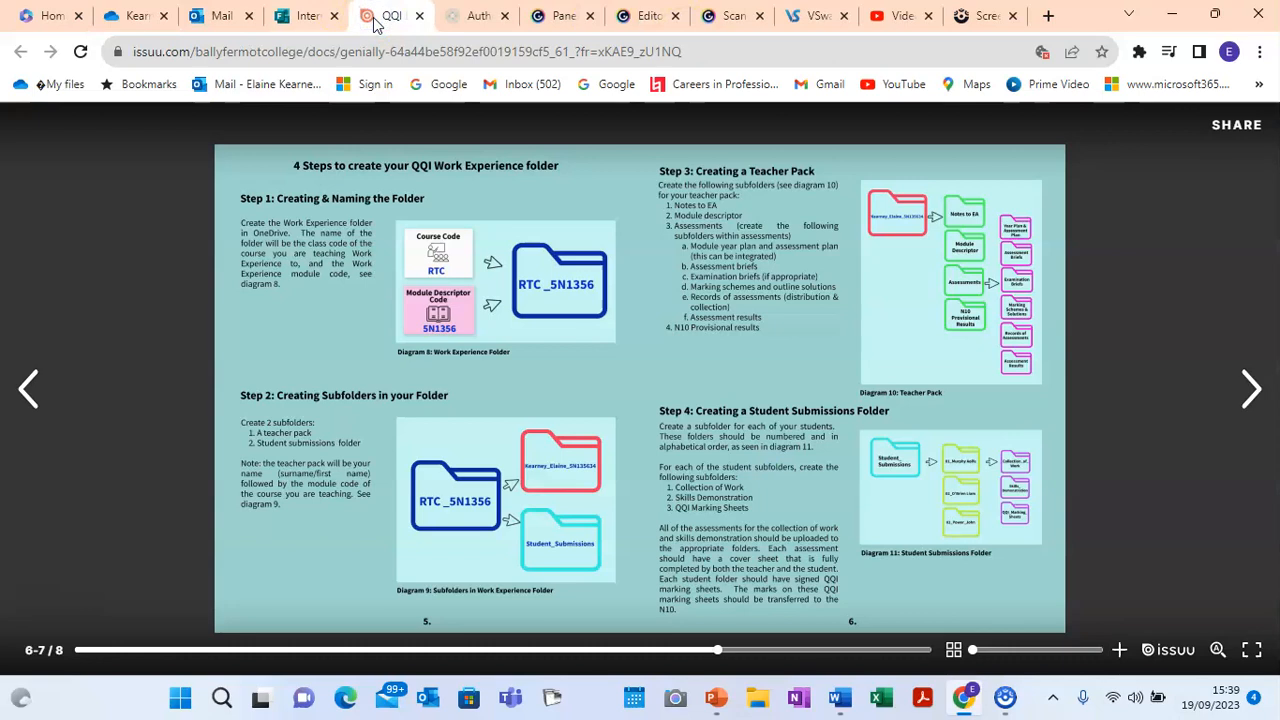
pyautogui.click(125, 18)
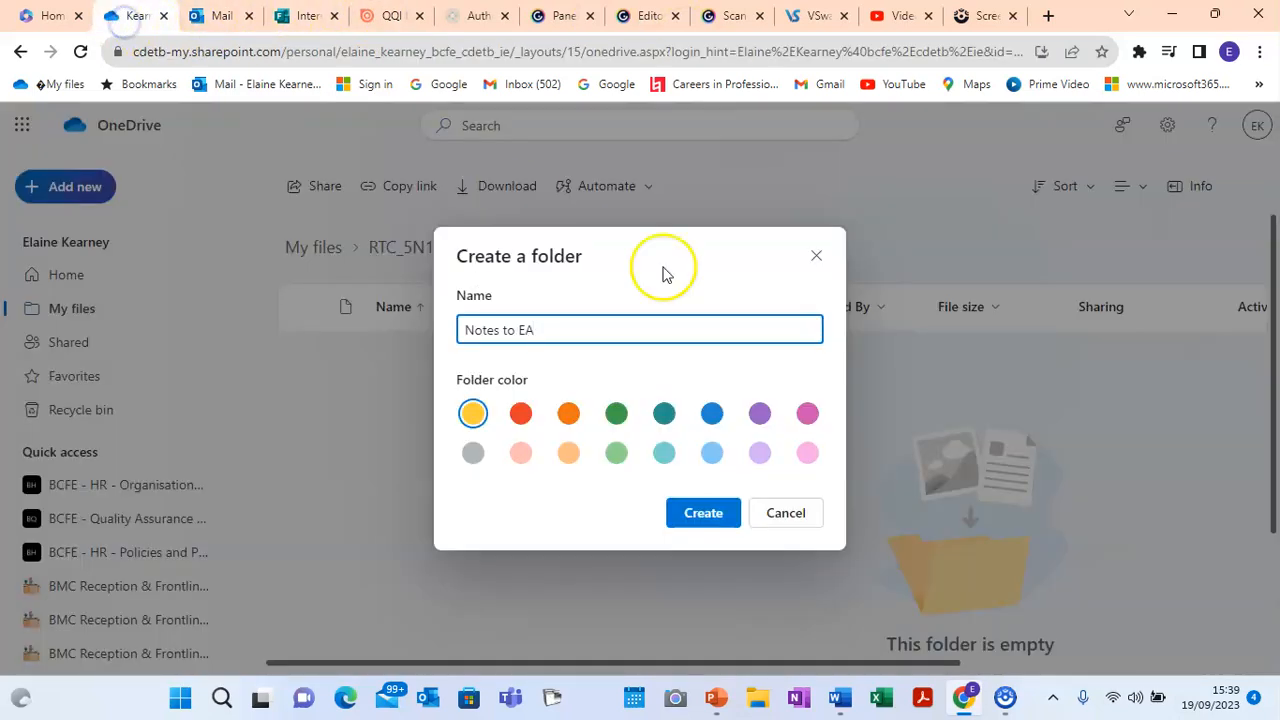
pyautogui.click(617, 417)
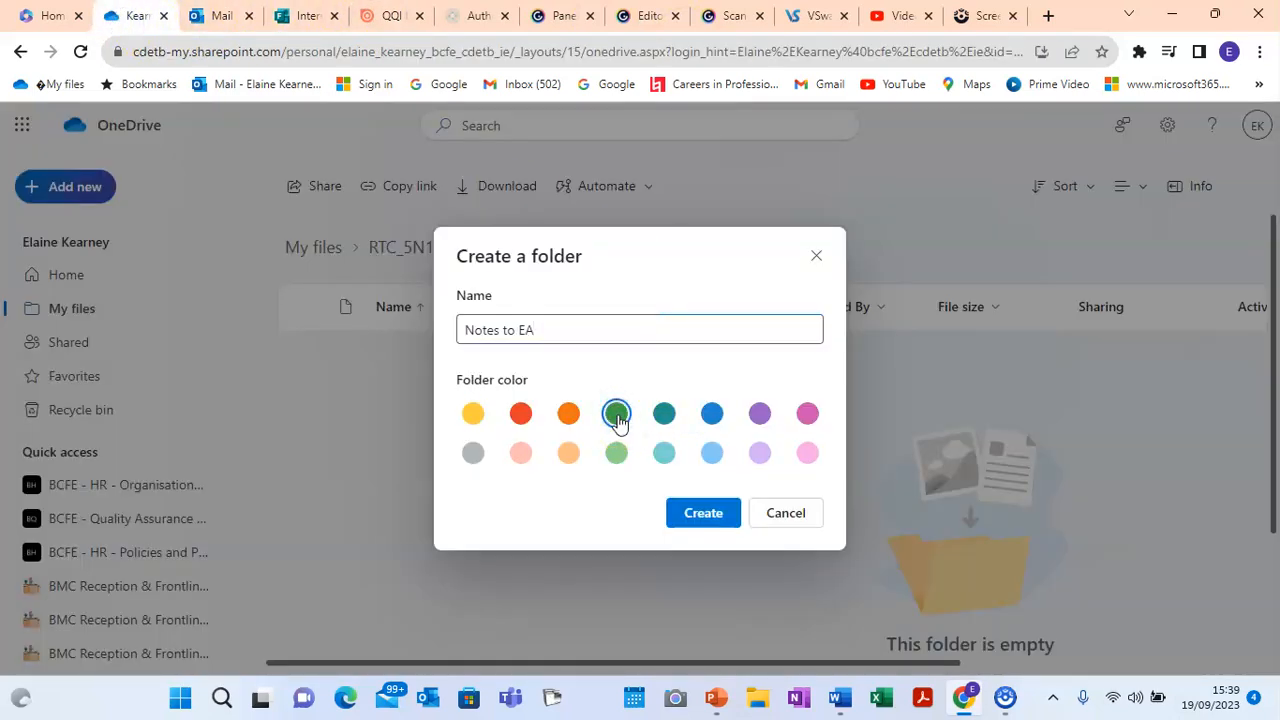
pyautogui.click(703, 513)
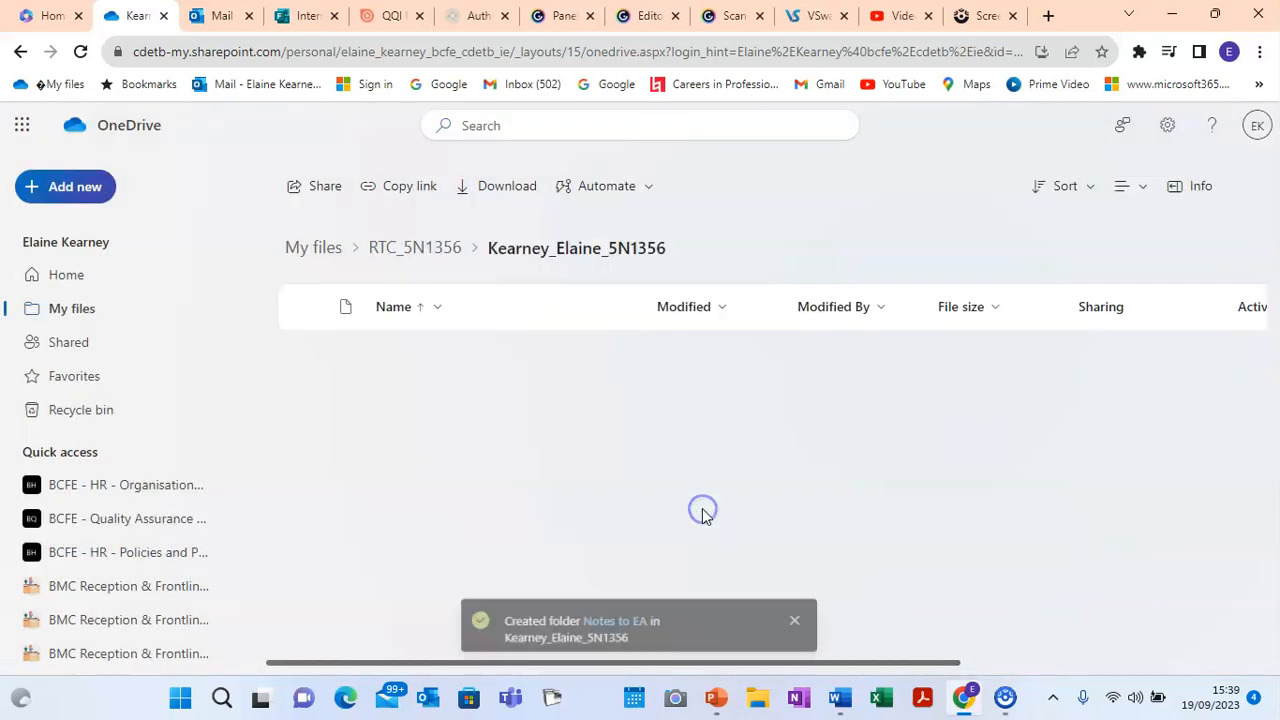
pyautogui.click(62, 190)
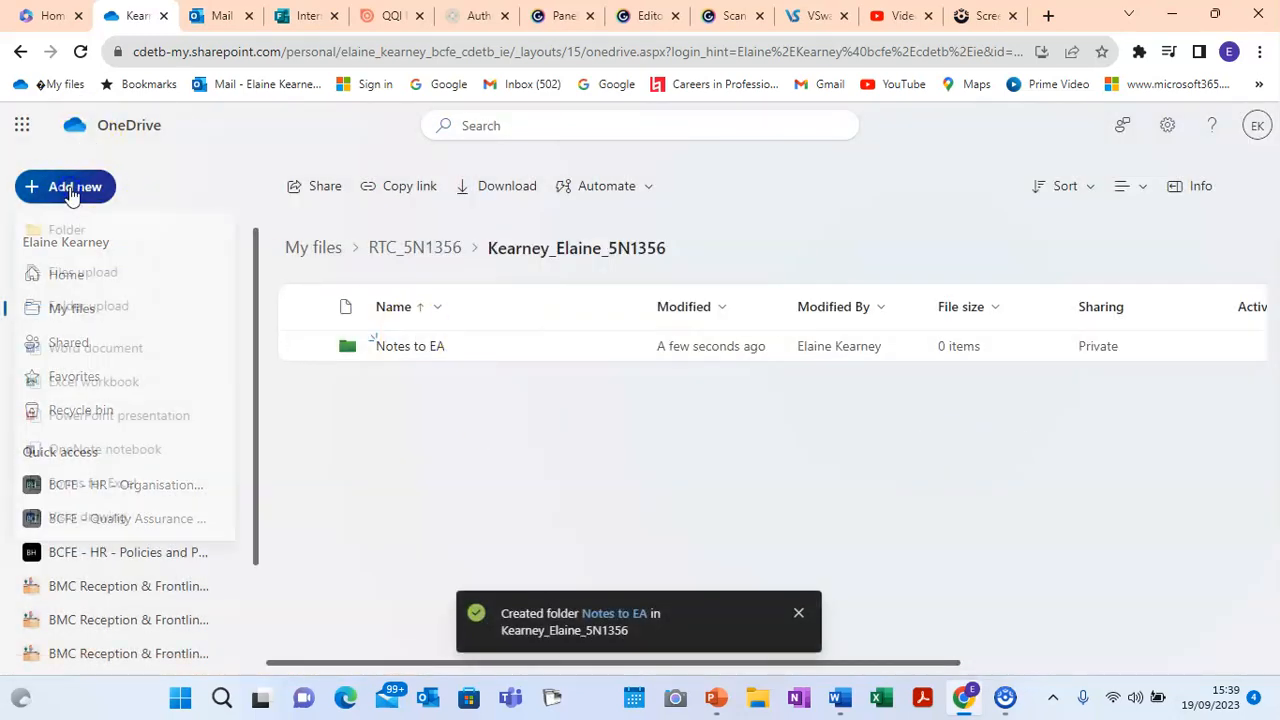
pyautogui.click(88, 240)
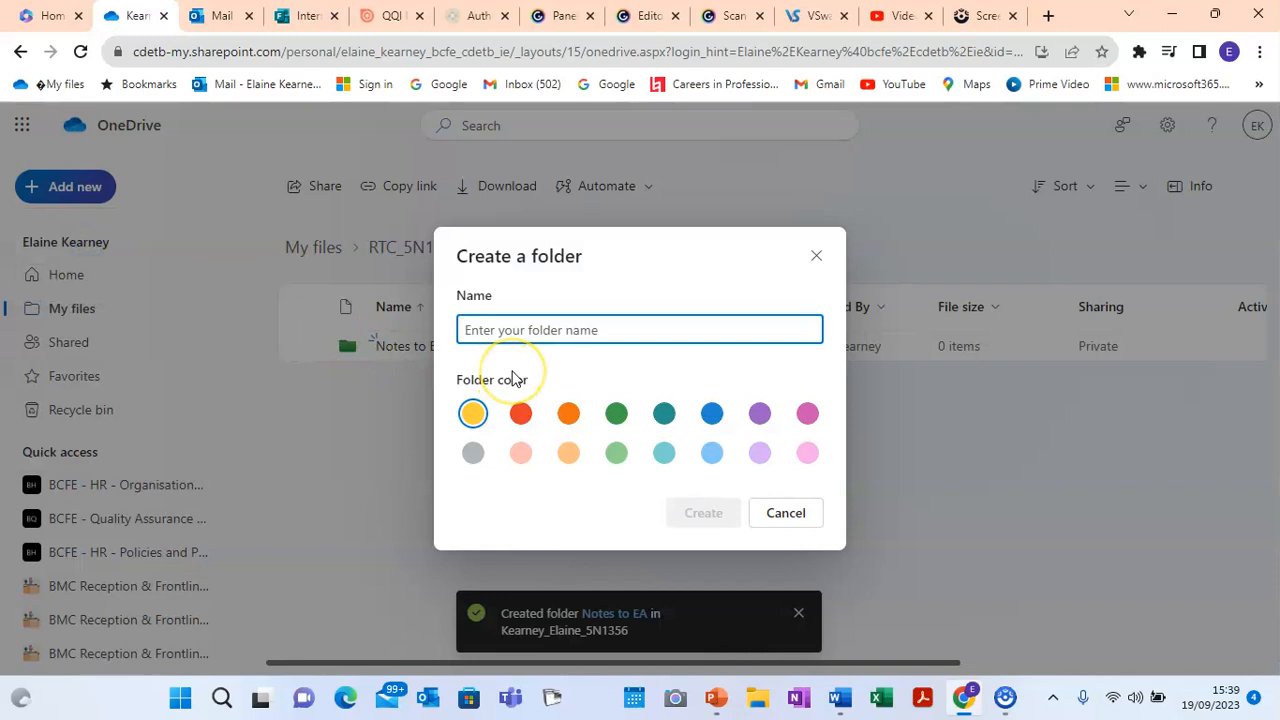
# Step: Create the 'Assessments' folder, recheck the guide, and go back up to RTC_5N1356
pyautogui.write('Assessments')
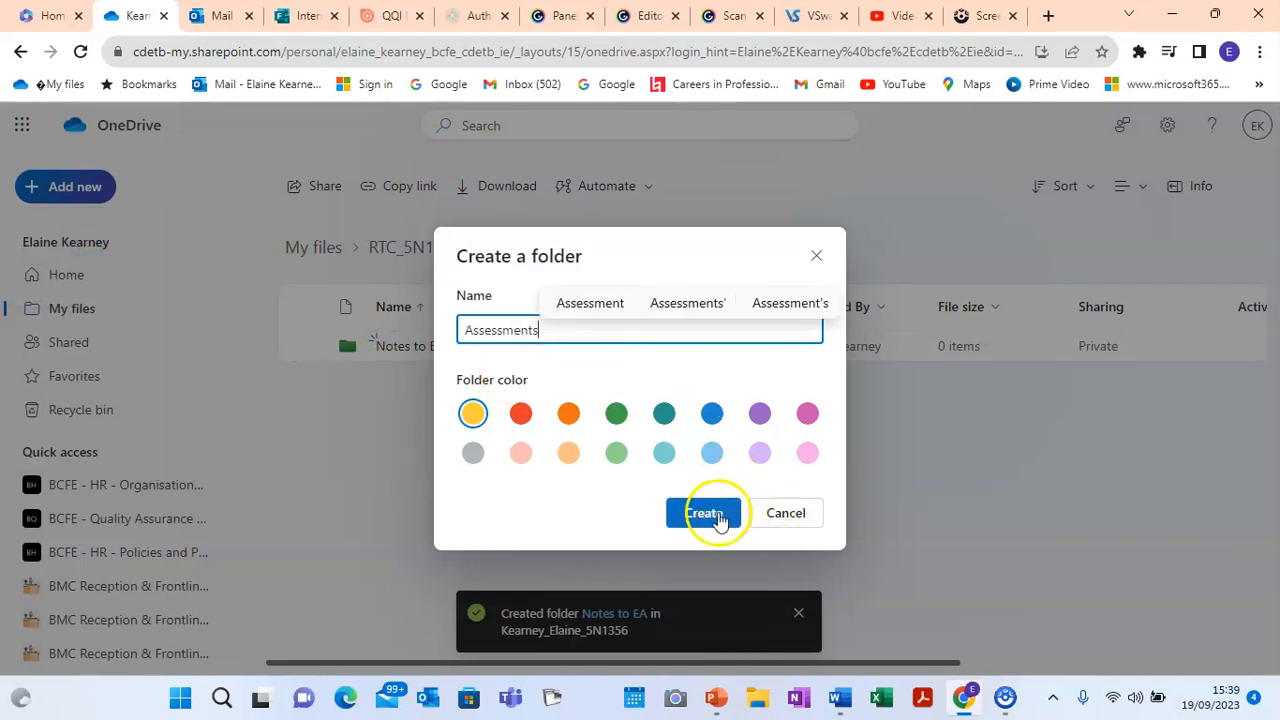
pyautogui.click(717, 516)
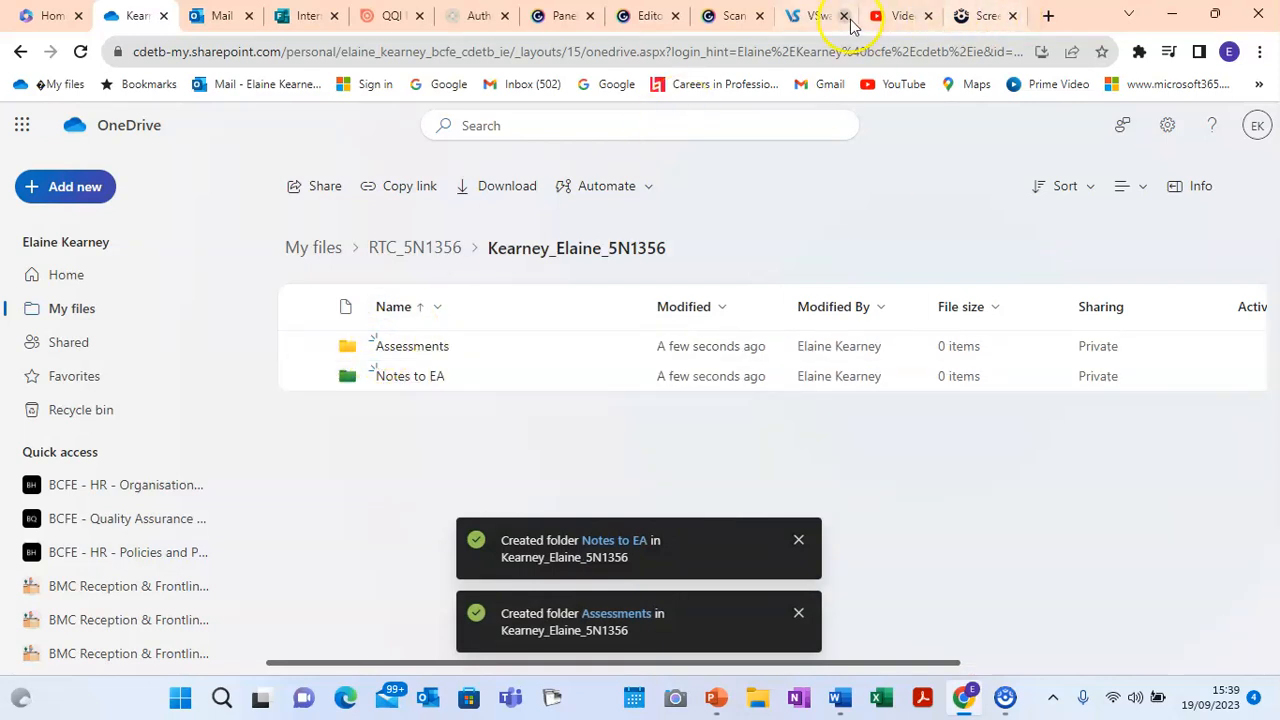
pyautogui.click(388, 24)
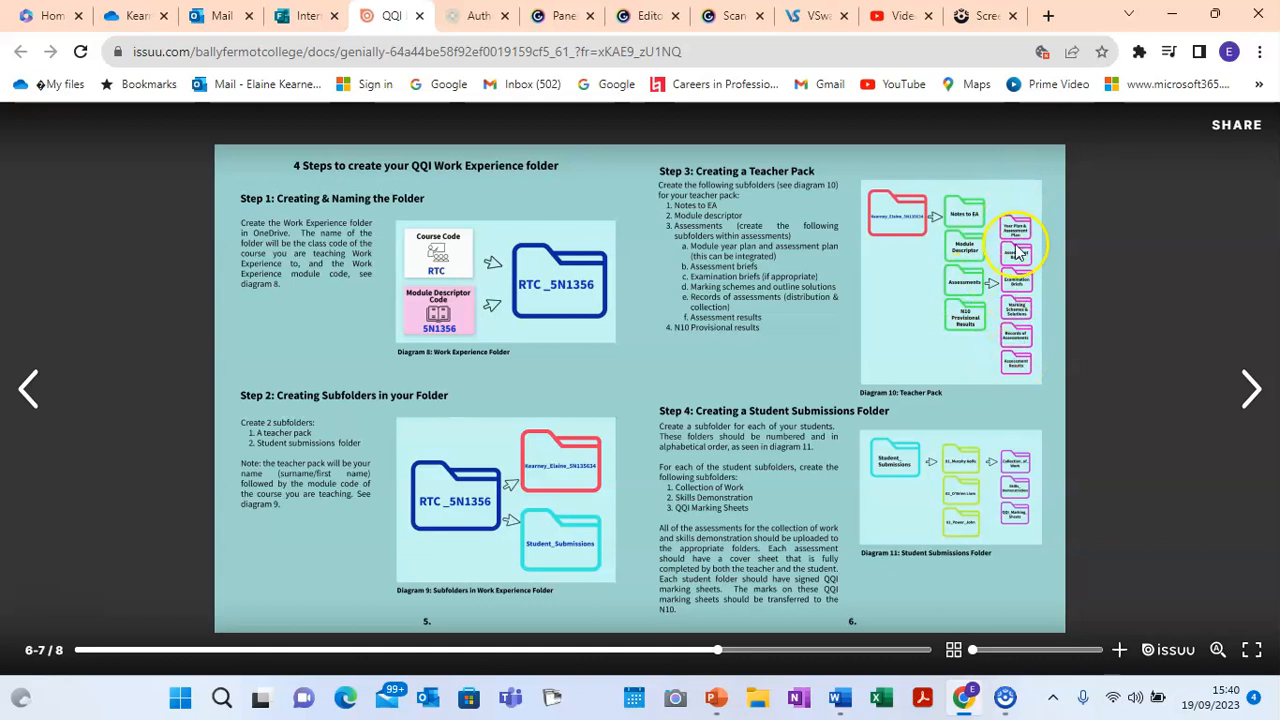
pyautogui.click(125, 28)
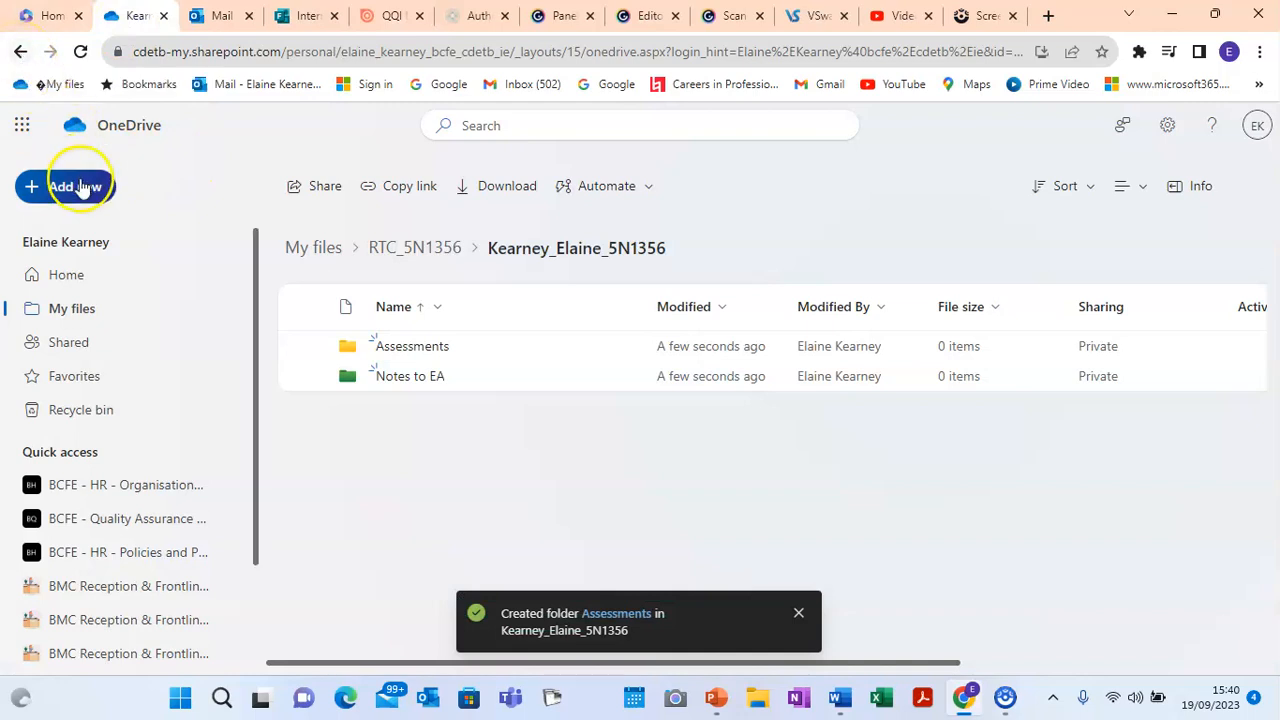
pyautogui.click(20, 52)
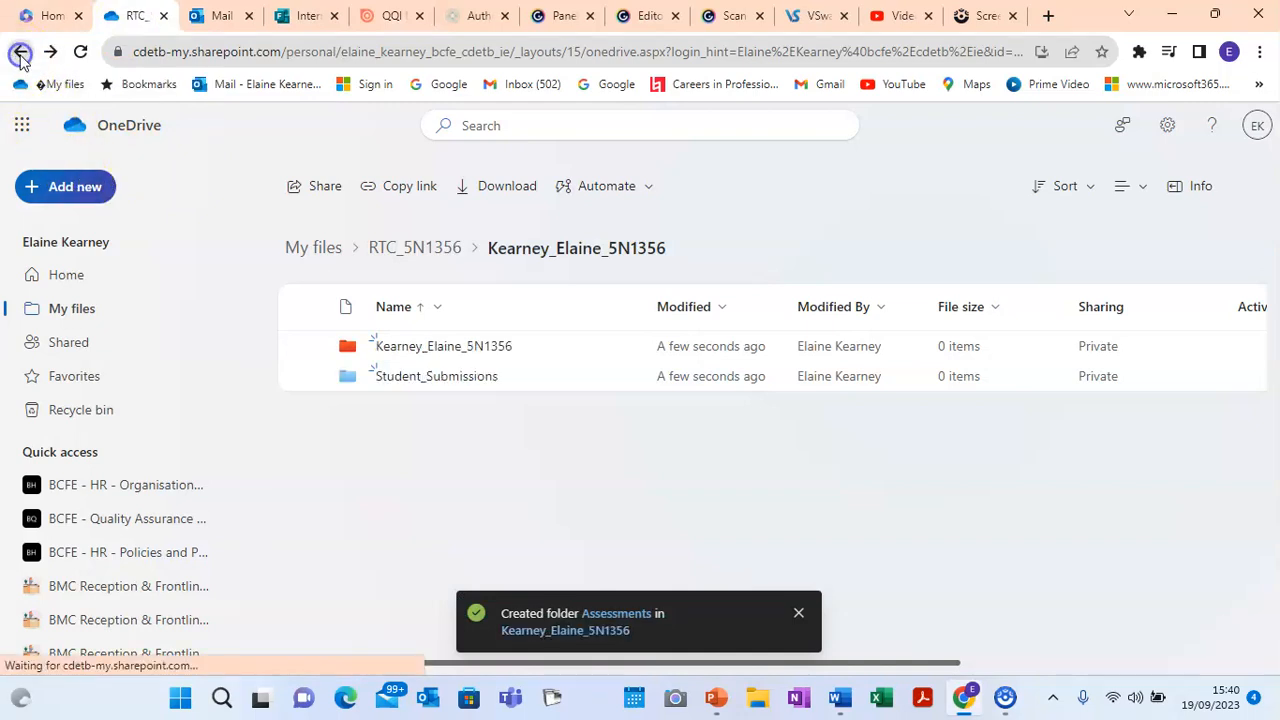
# Step: In Student_Submissions, create and open the first student's folder, 01 plus their surname_firstname
pyautogui.click(432, 379)
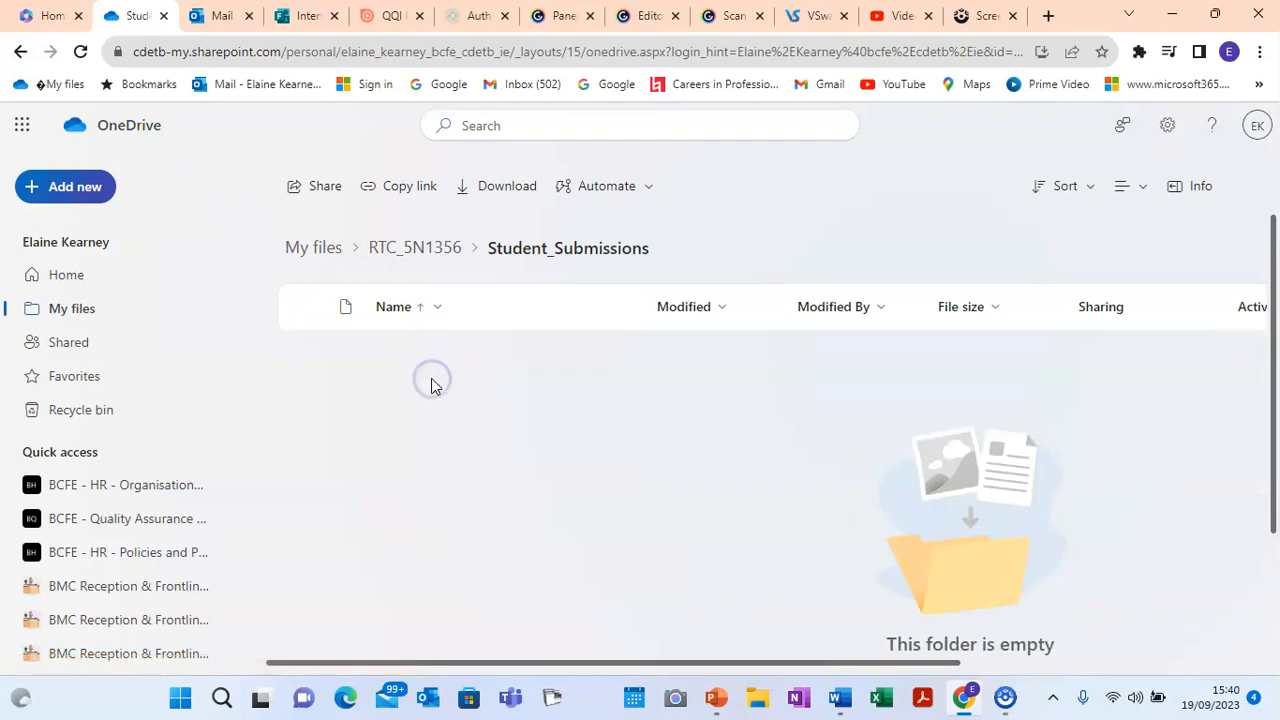
pyautogui.click(391, 16)
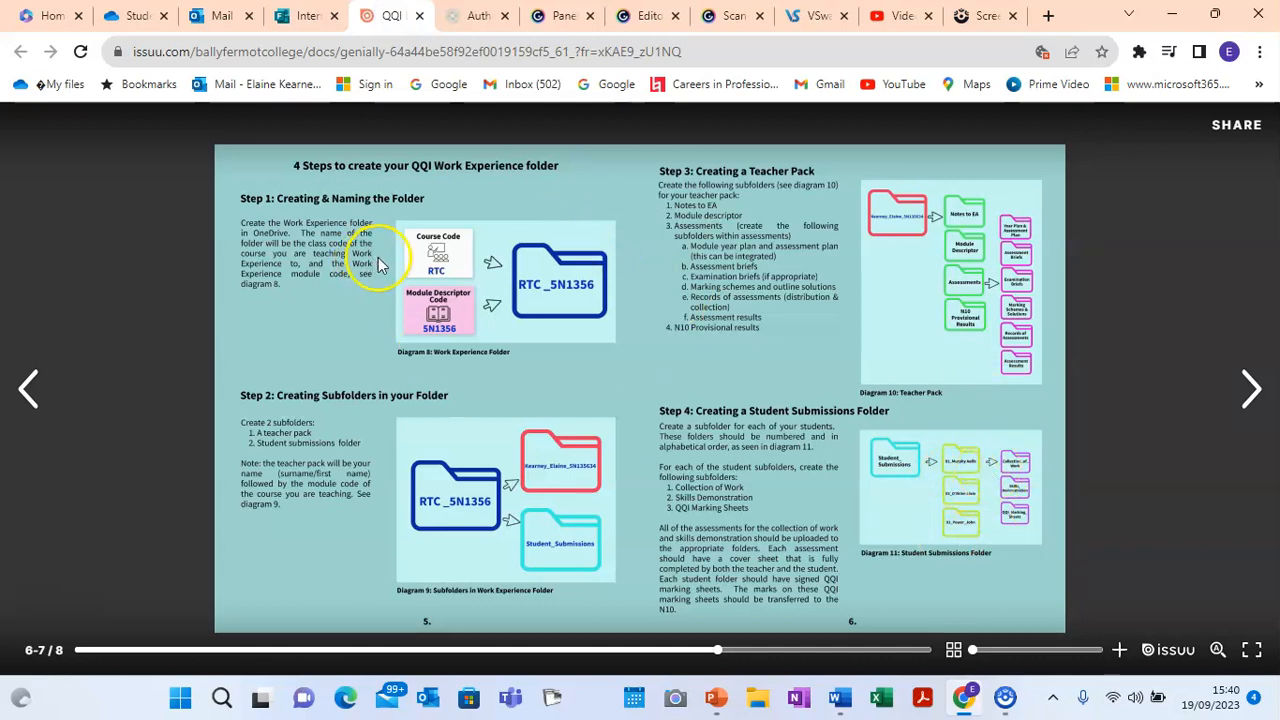
pyautogui.click(134, 18)
pyautogui.click(100, 186)
pyautogui.click(78, 231)
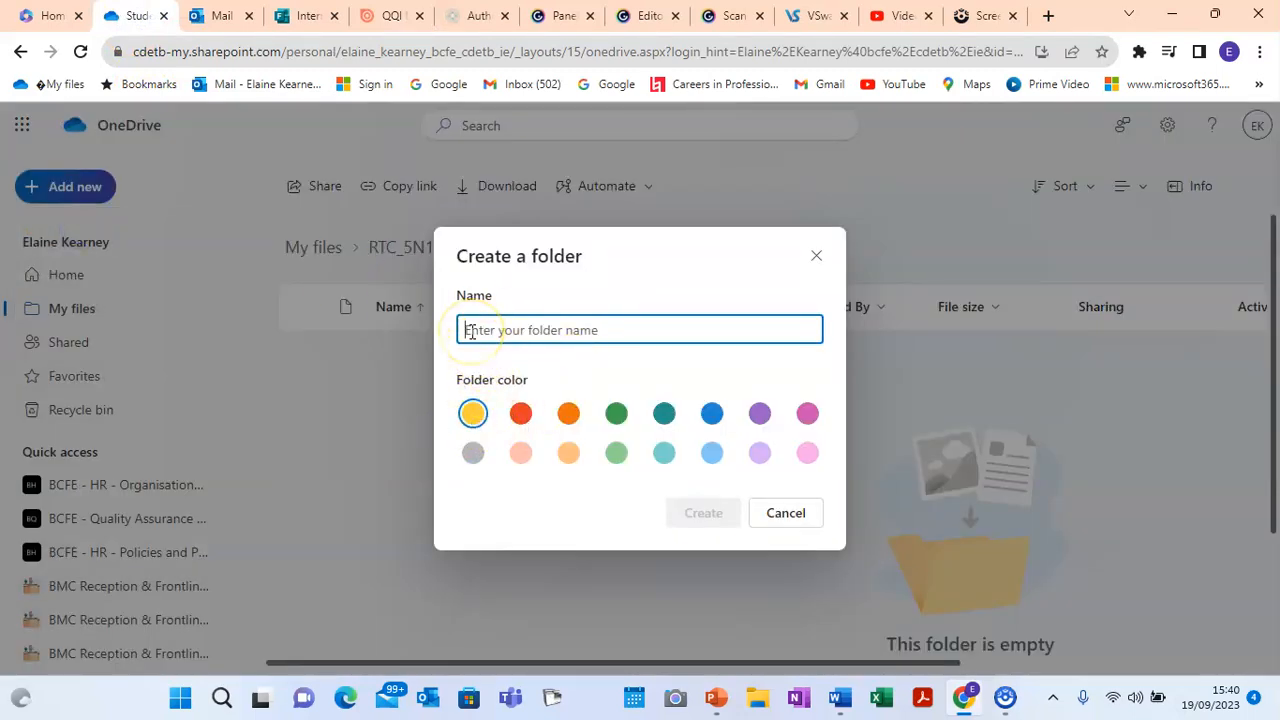
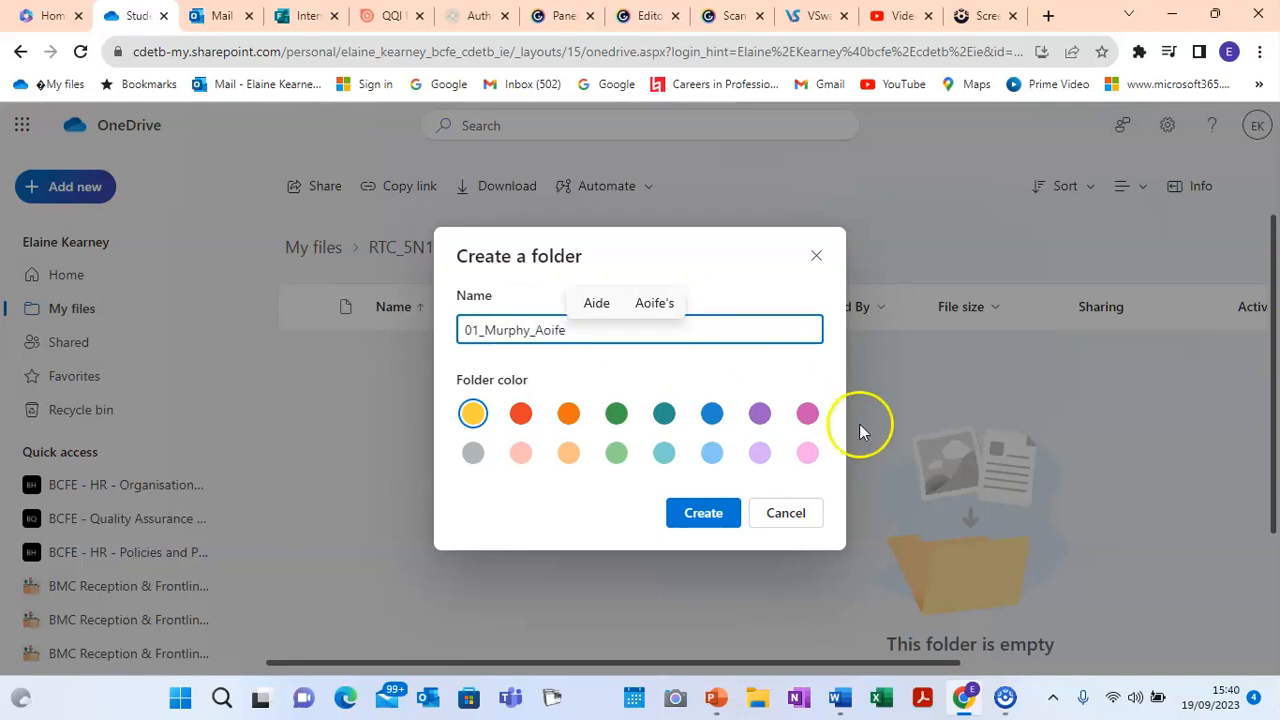
pyautogui.click(711, 519)
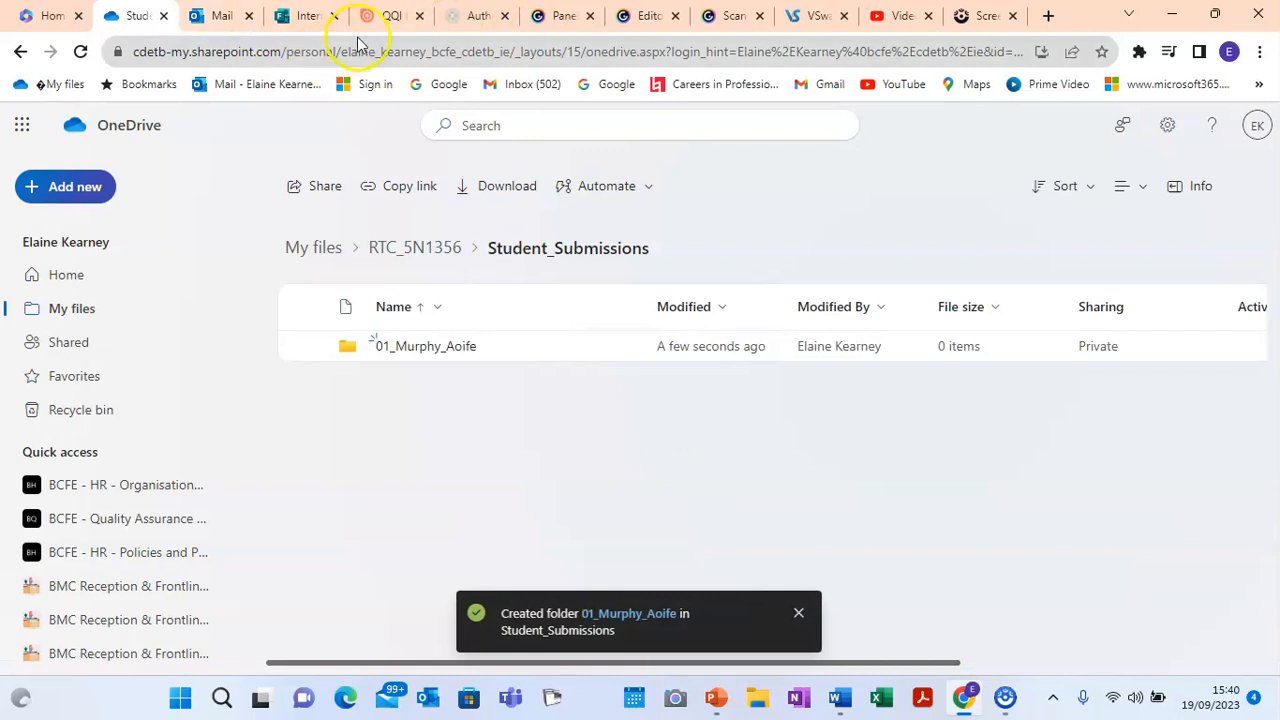
pyautogui.click(382, 16)
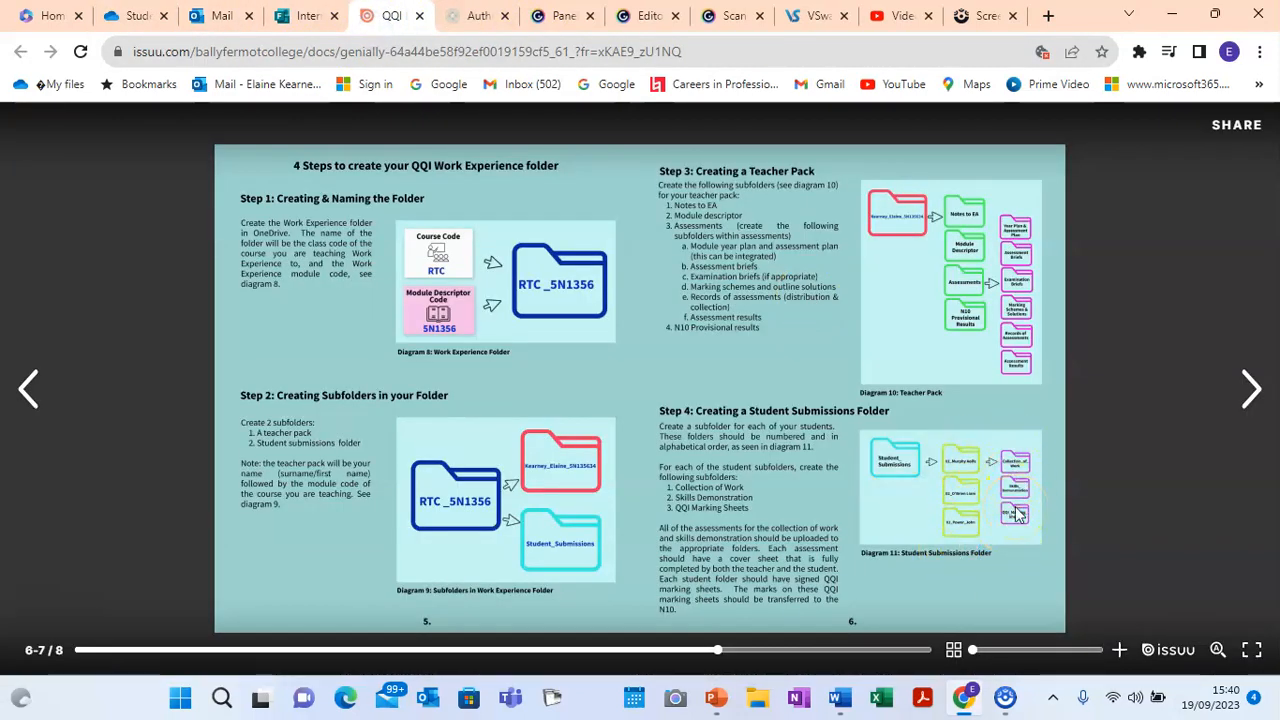
pyautogui.click(130, 15)
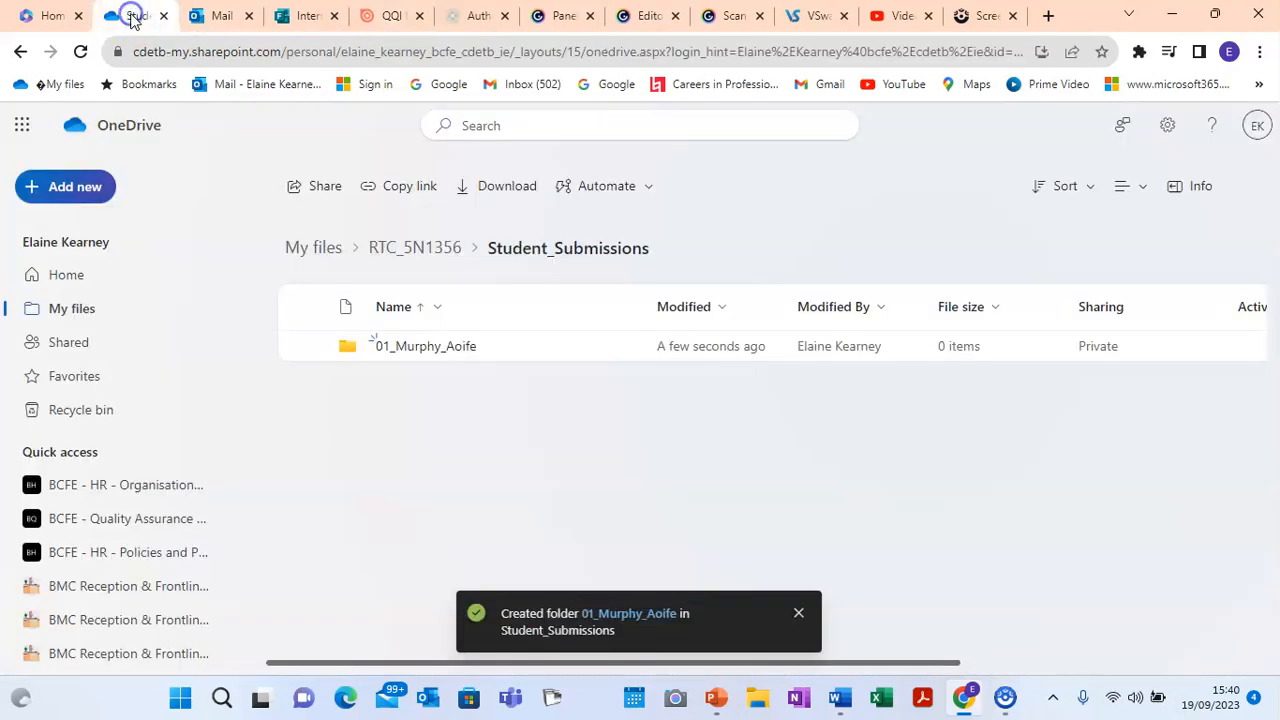
pyautogui.click(427, 348)
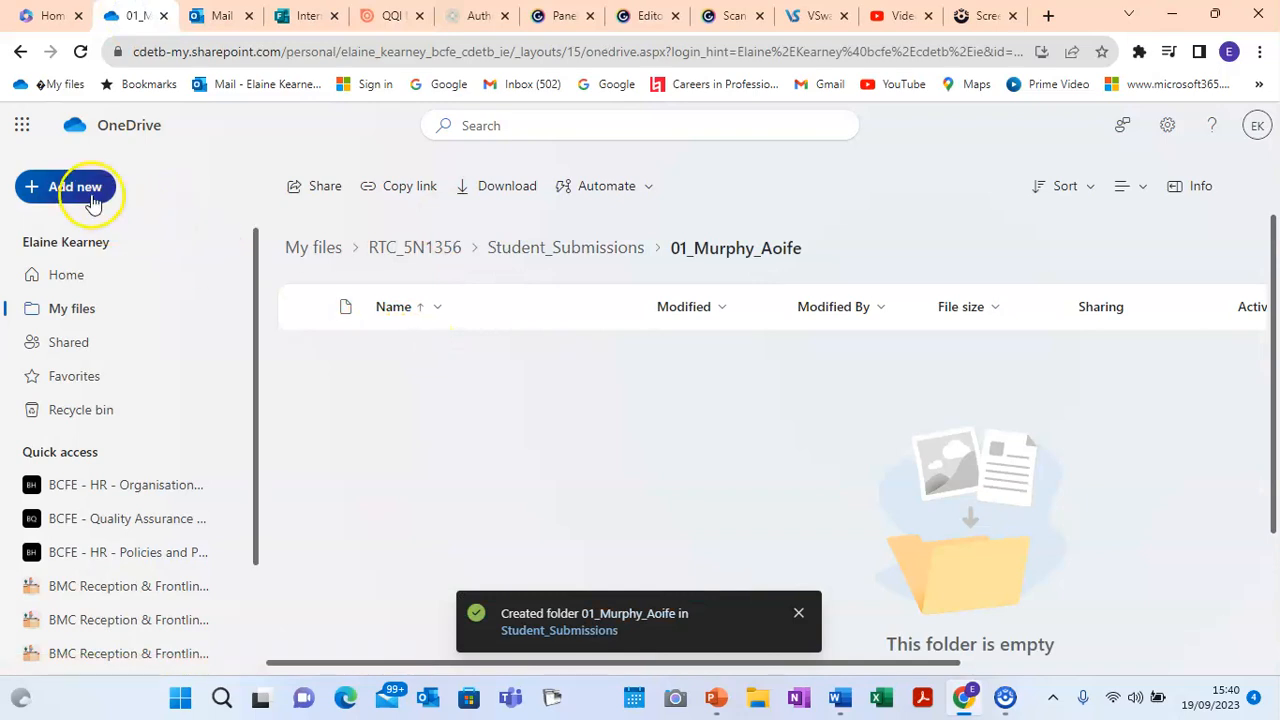
# Step: Create a pink 'Collection of work' subfolder in the student's folder
pyautogui.click(92, 200)
pyautogui.click(106, 232)
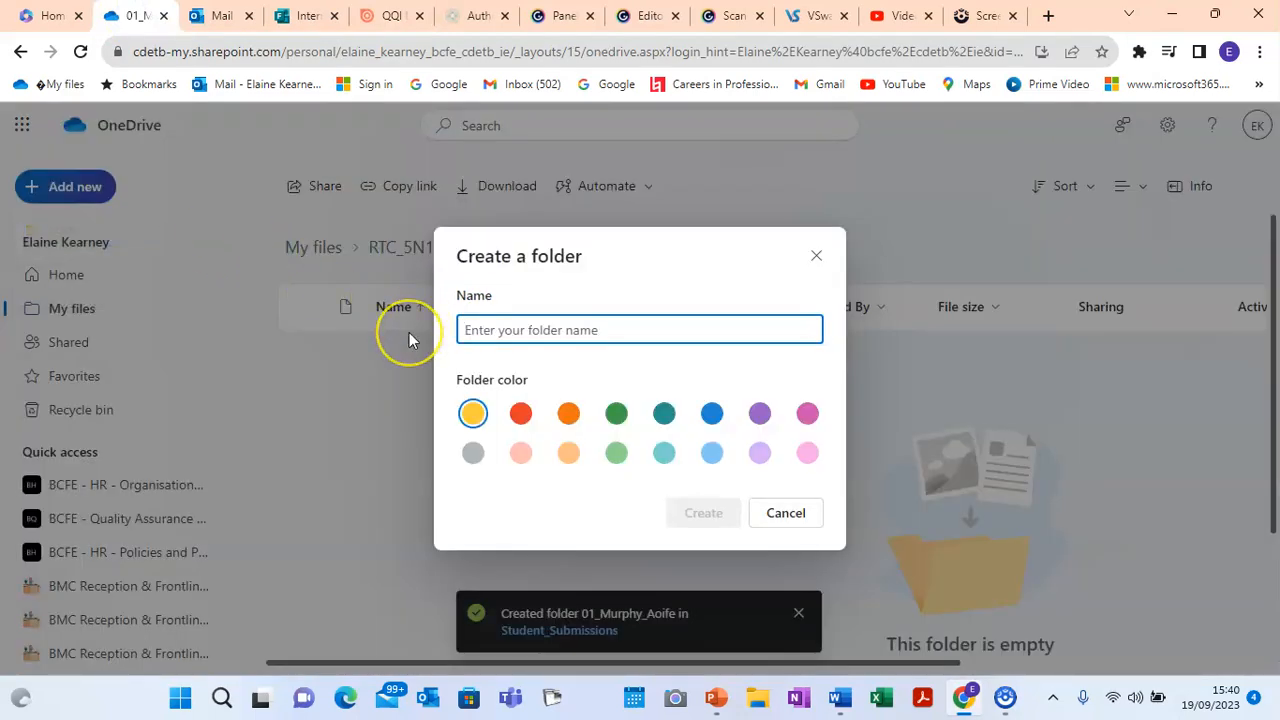
pyautogui.write('Collection of work')
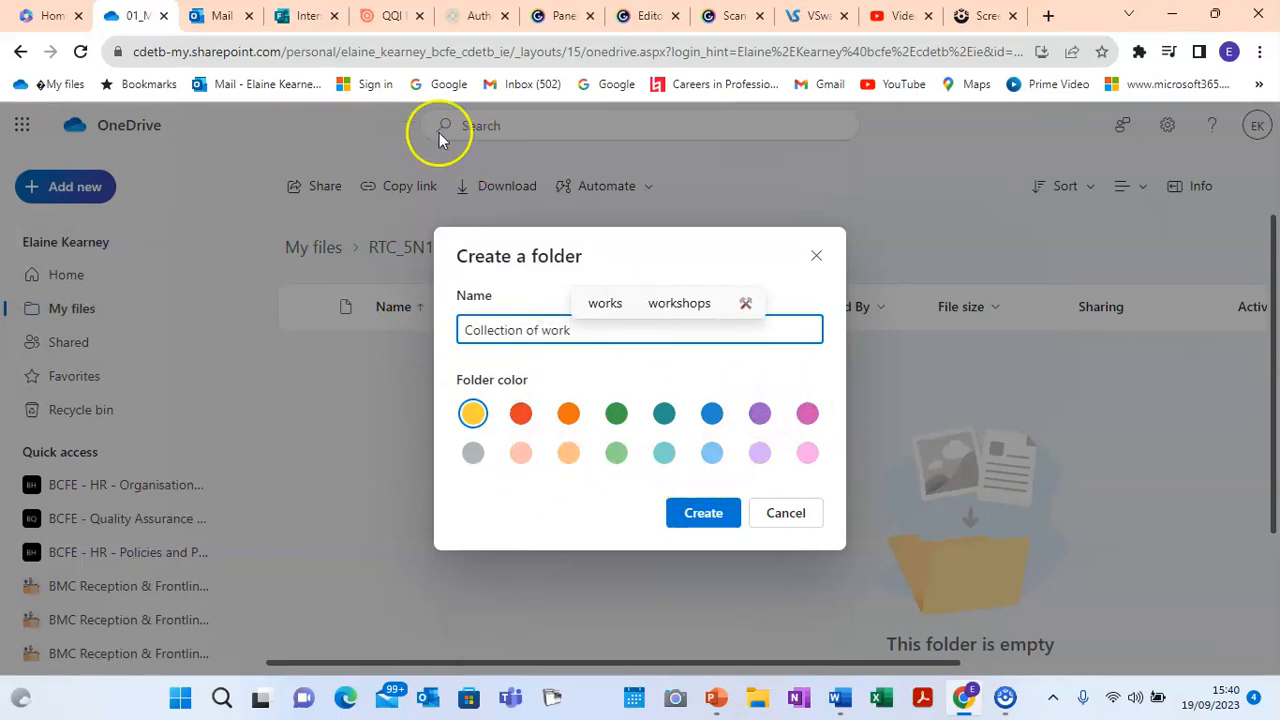
pyautogui.click(388, 16)
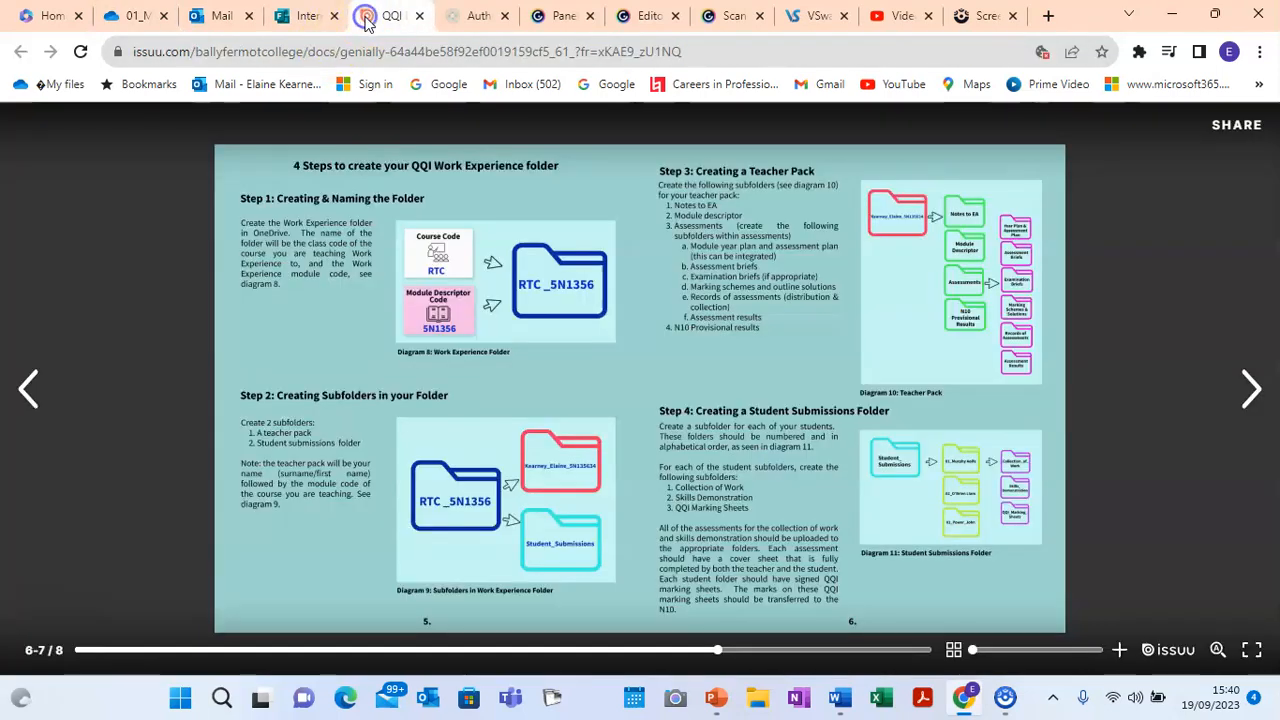
pyautogui.click(100, 18)
pyautogui.click(805, 418)
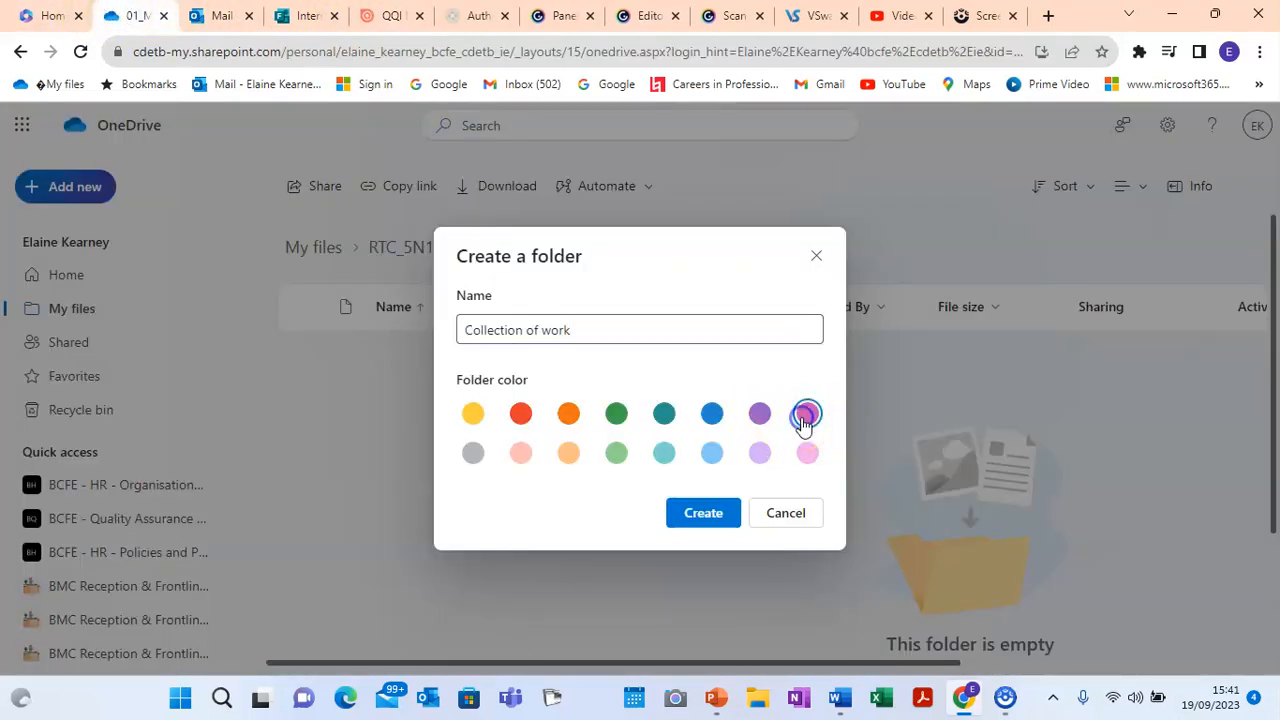
pyautogui.click(703, 512)
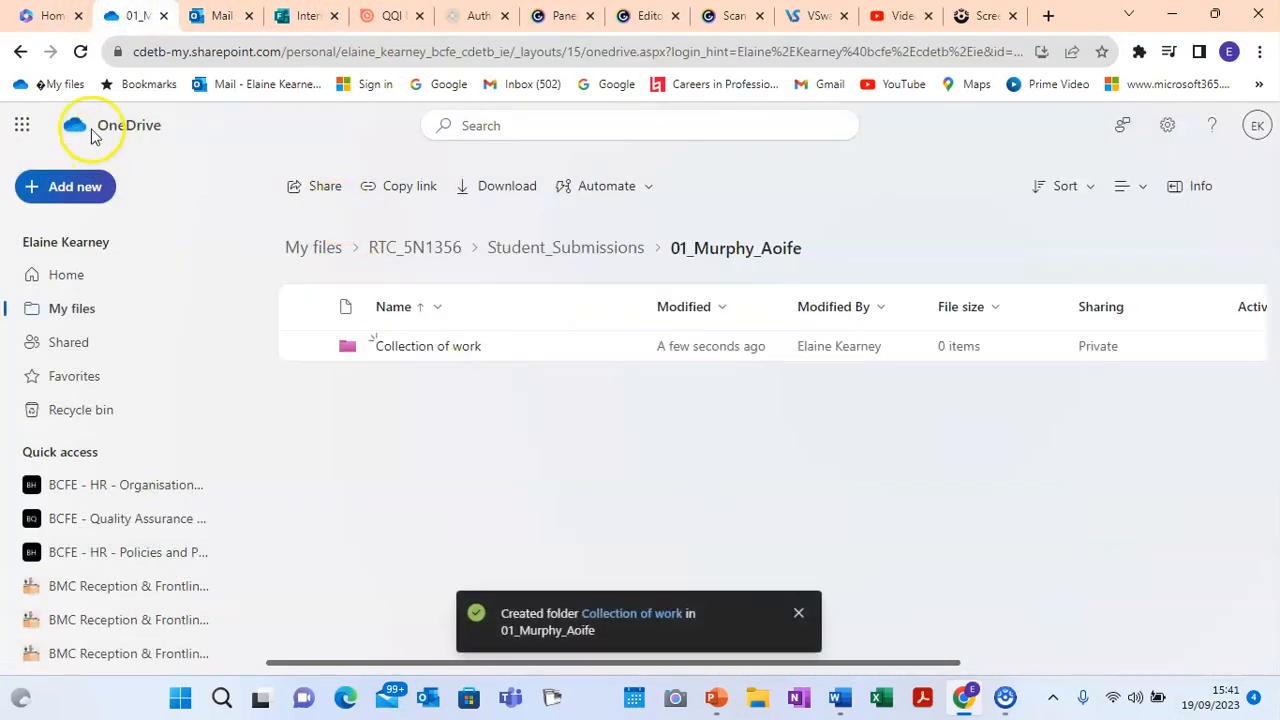
# Step: Create a 'Skills demonstrations' subfolder
pyautogui.click(80, 186)
pyautogui.click(97, 230)
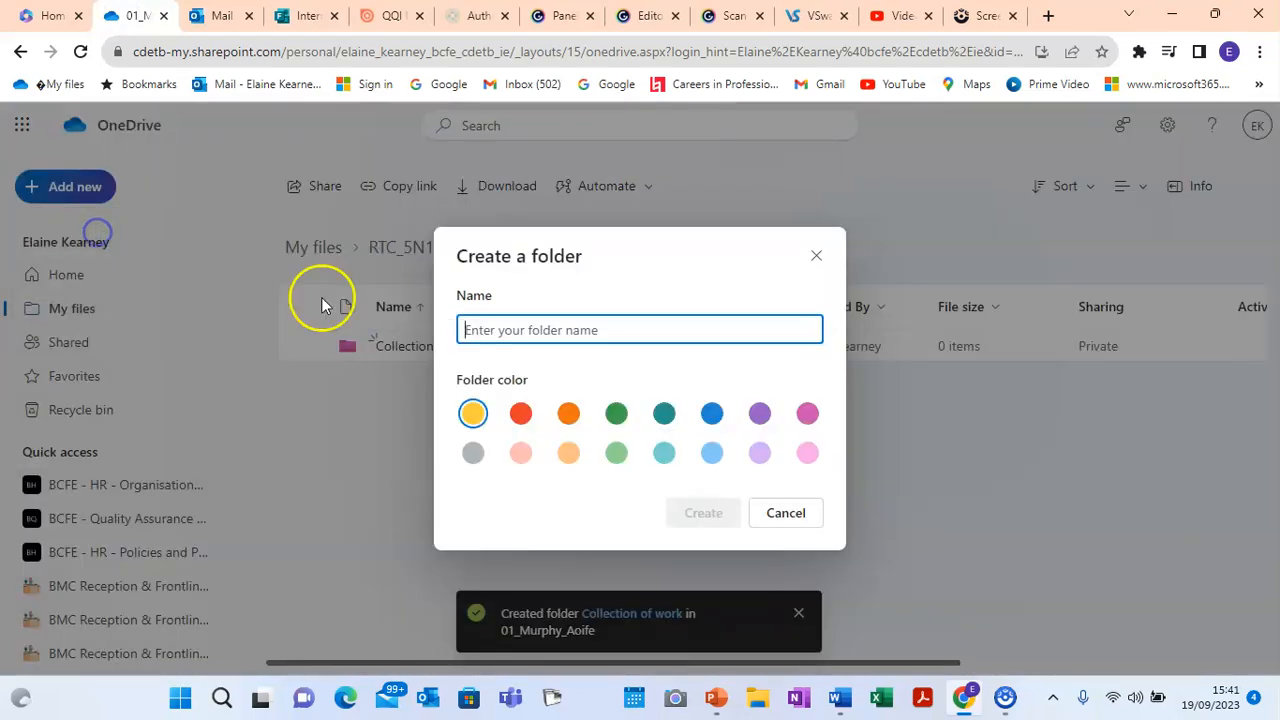
pyautogui.write('Sk')
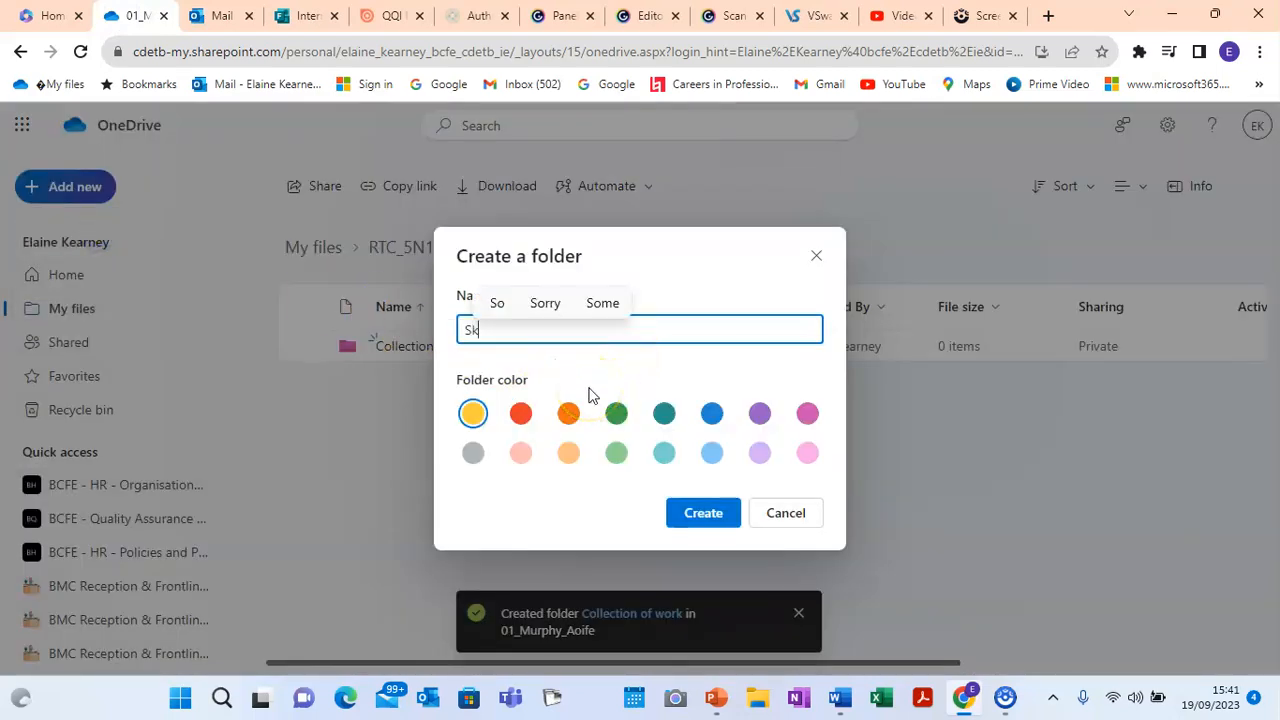
pyautogui.write('ills demo')
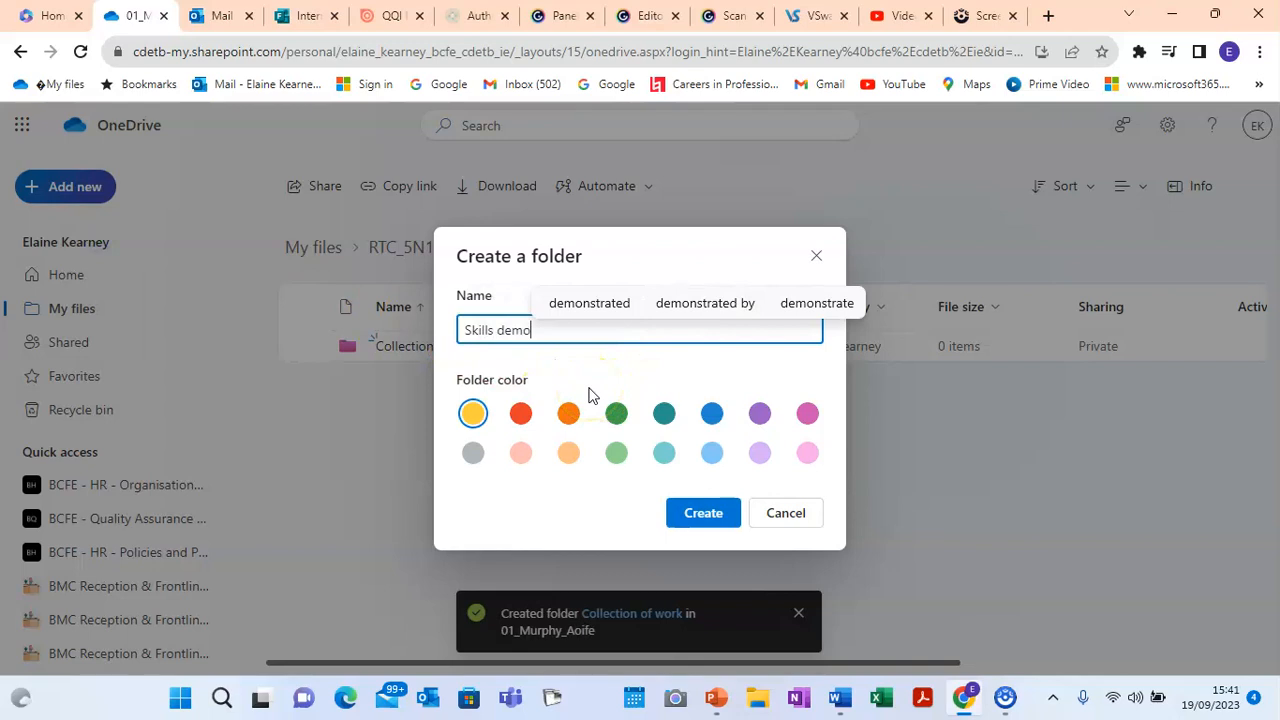
pyautogui.write('nstrations')
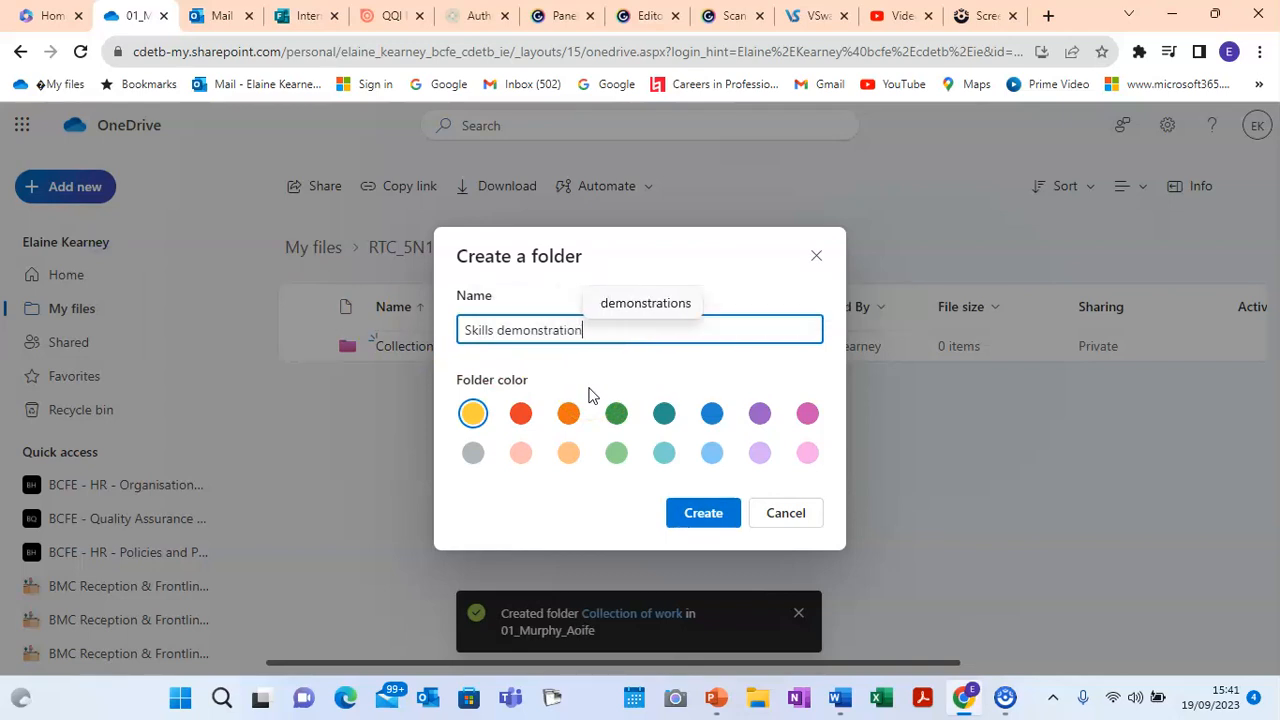
pyautogui.click(712, 509)
# Step: Create a pink 'QQI marking sheets' subfolder
pyautogui.click(57, 186)
pyautogui.click(82, 228)
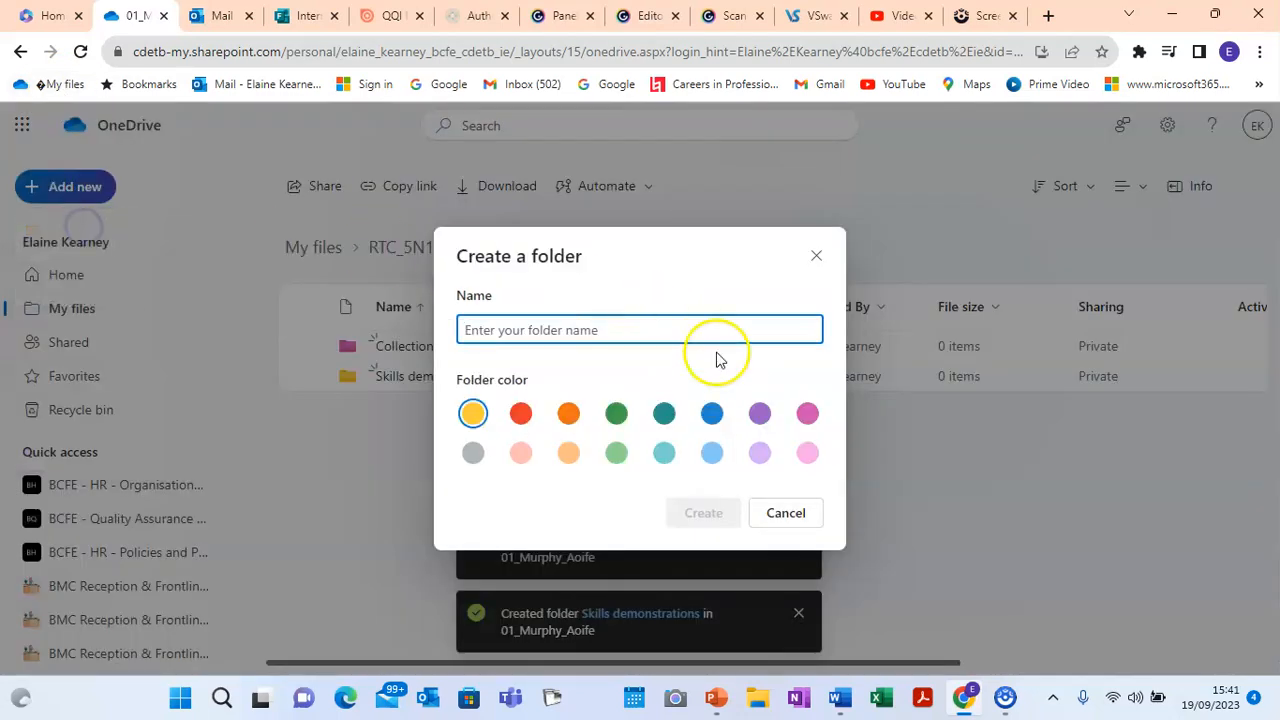
pyautogui.click(807, 413)
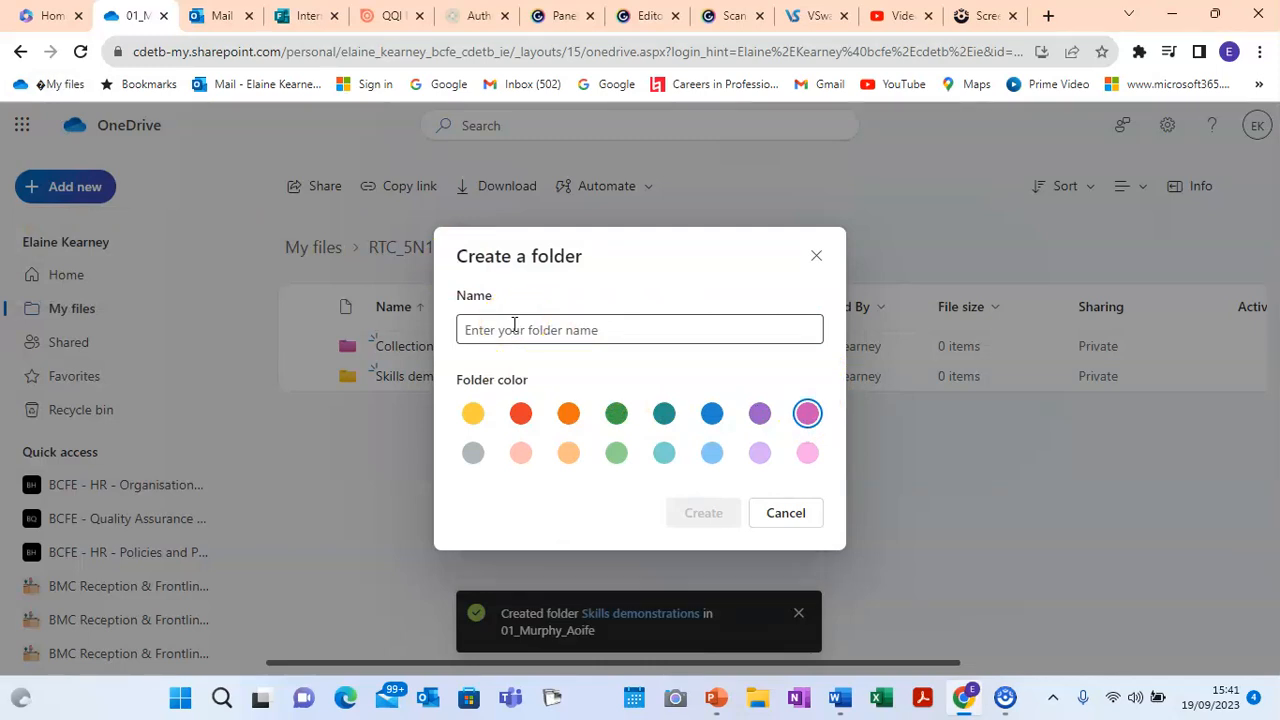
pyautogui.write('QQI marking sheets')
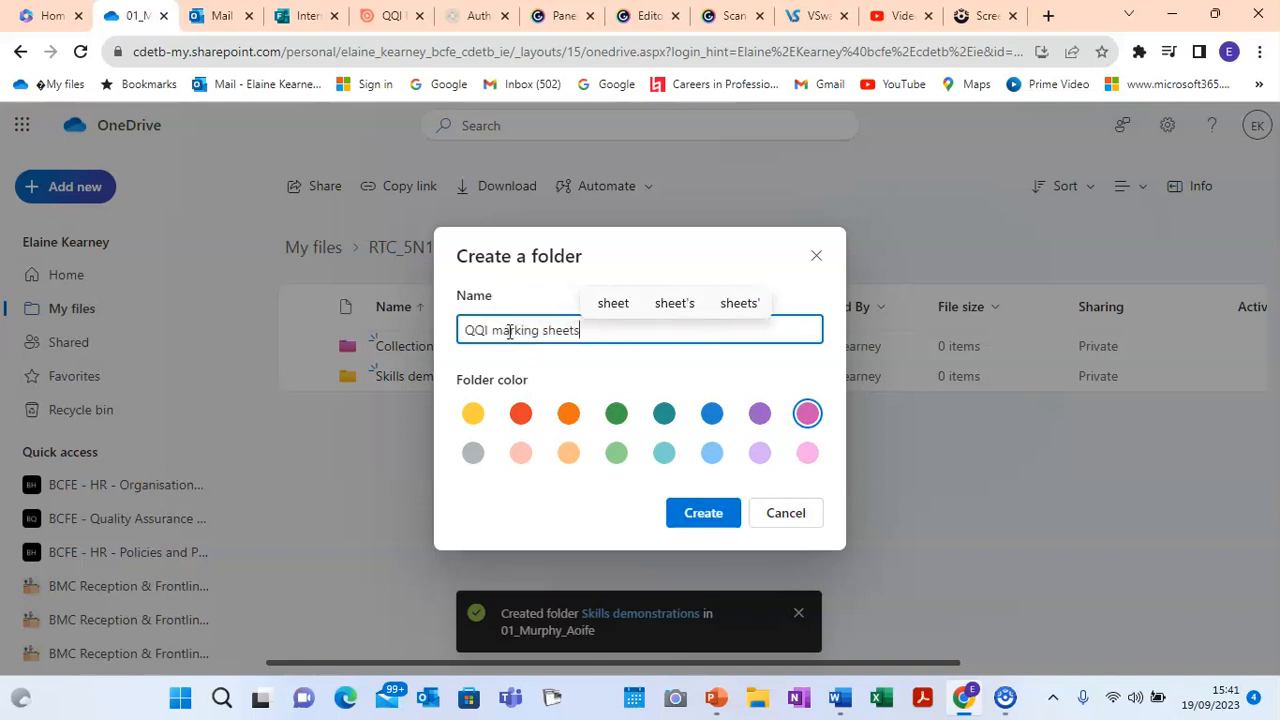
pyautogui.click(703, 513)
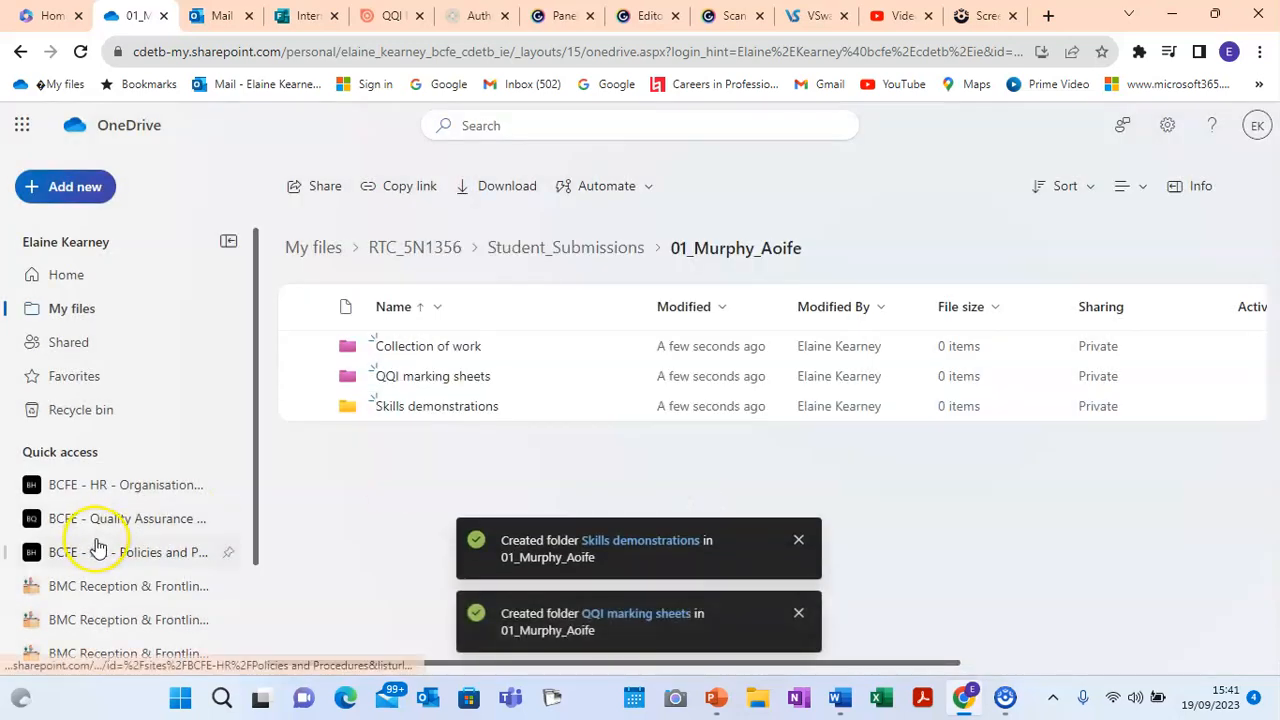